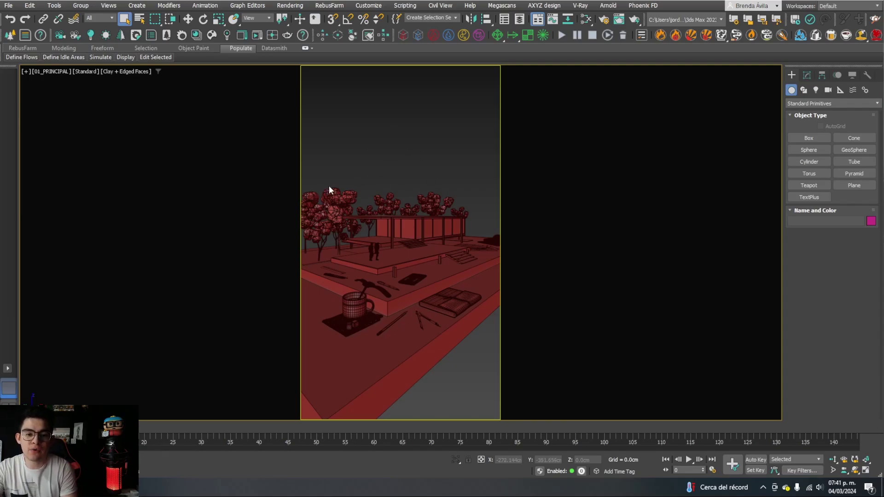
- Play back the camera animation and review the frame rate and end time in the Time Configuration
click(689, 460)
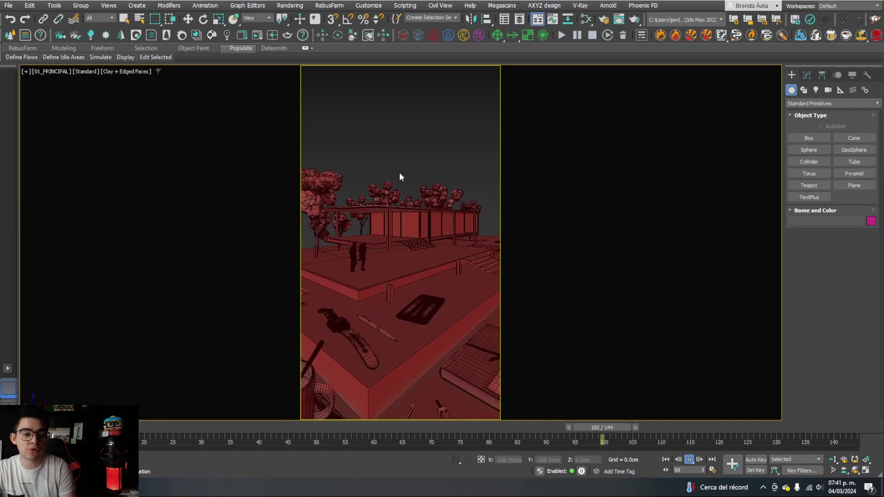
key(Escape)
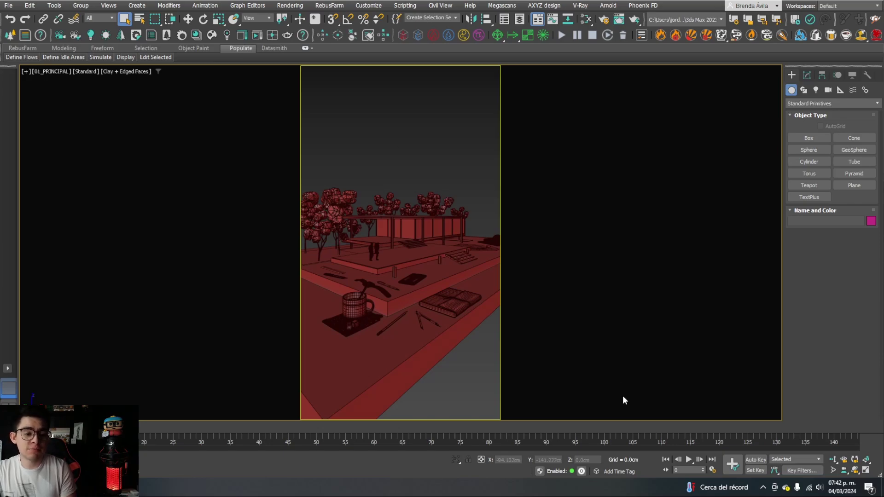
click(712, 470)
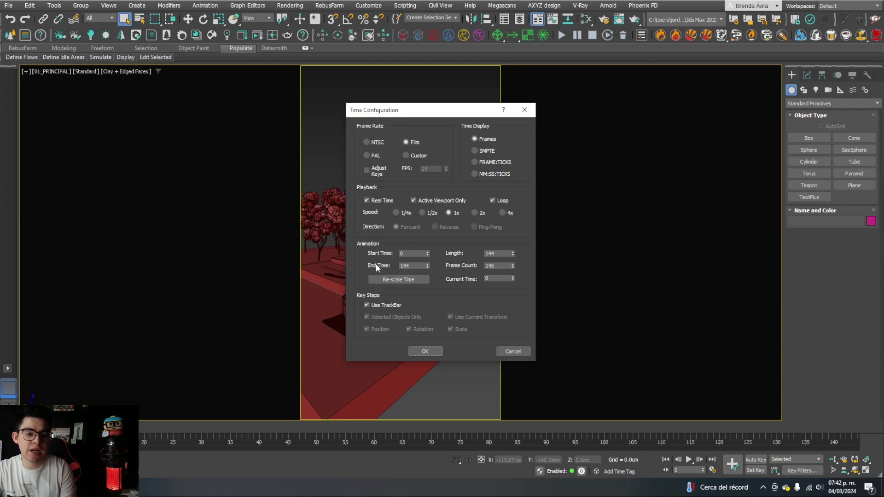
double_click(399, 264)
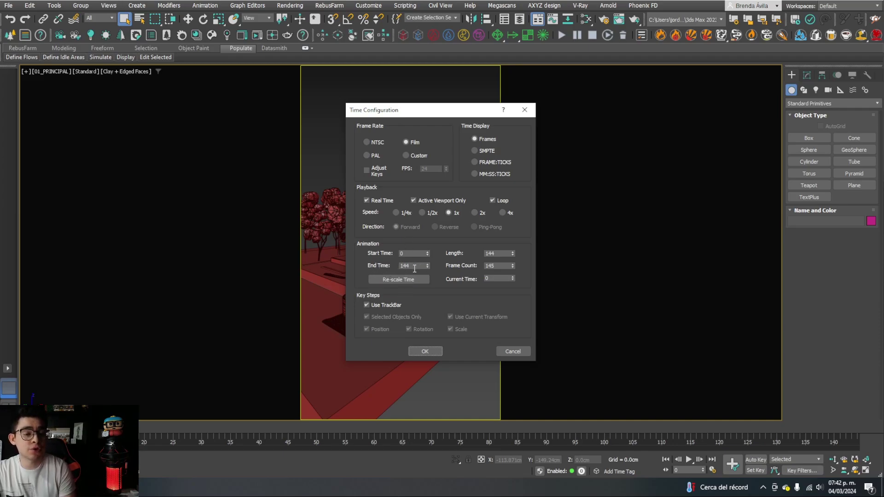
click(424, 351)
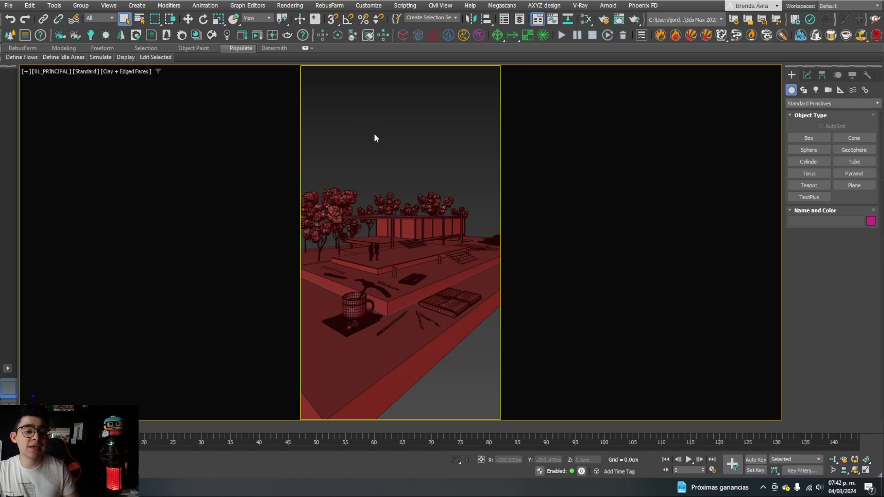
- Review the output size and Corona scene settings in Render Setup, and select Active Time Segment as the time output
click(600, 23)
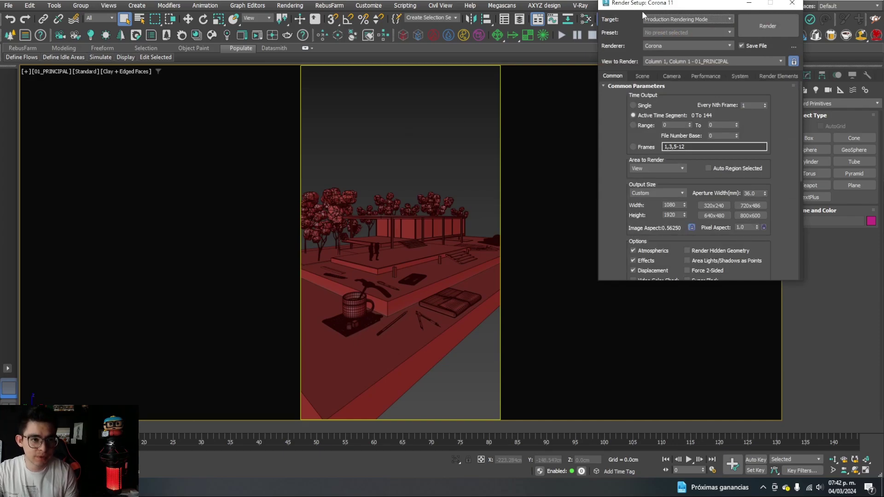
drag(643, 3, 568, 82)
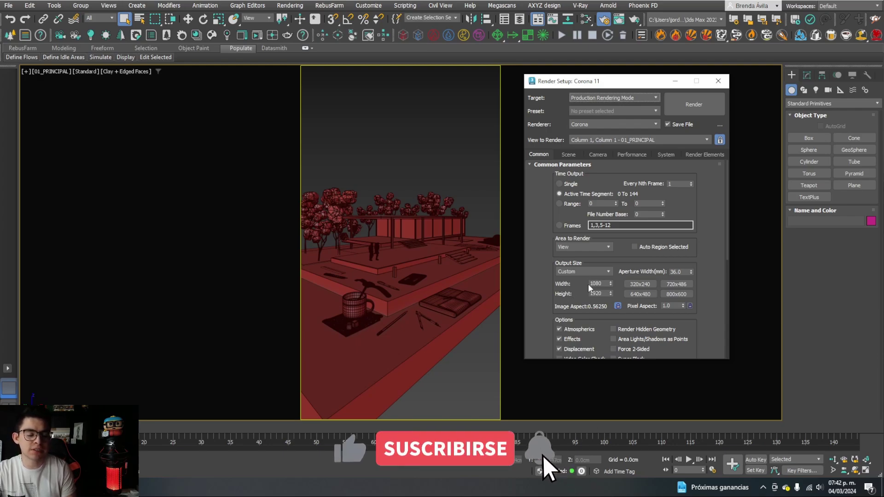
click(568, 155)
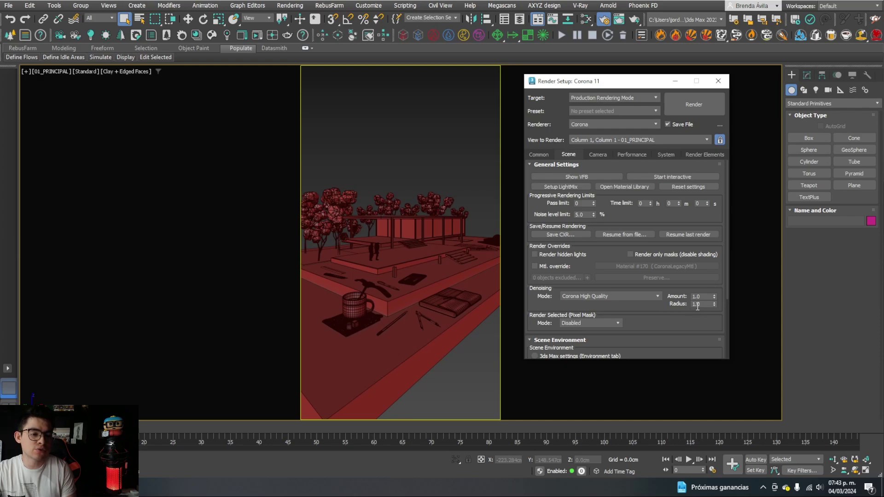
click(539, 154)
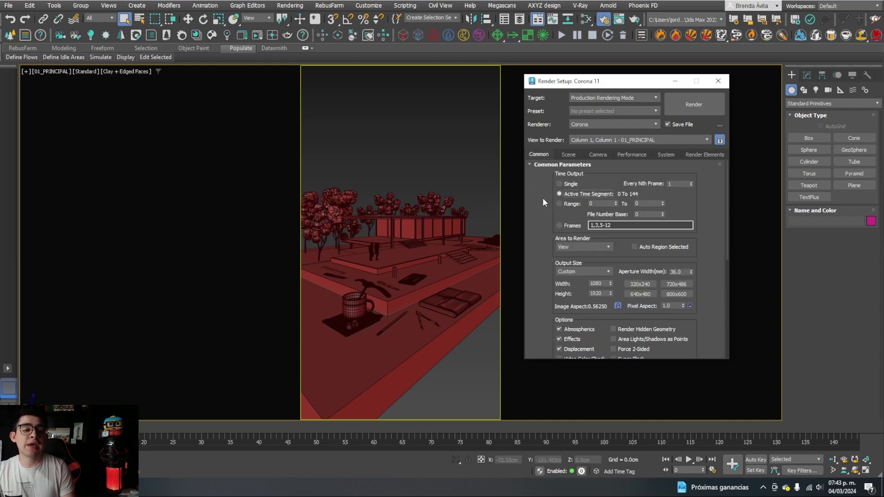
click(563, 184)
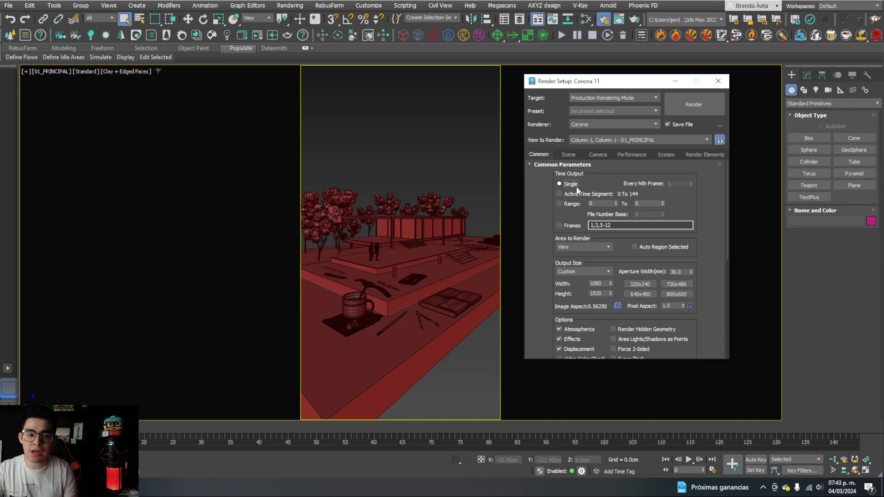
click(567, 194)
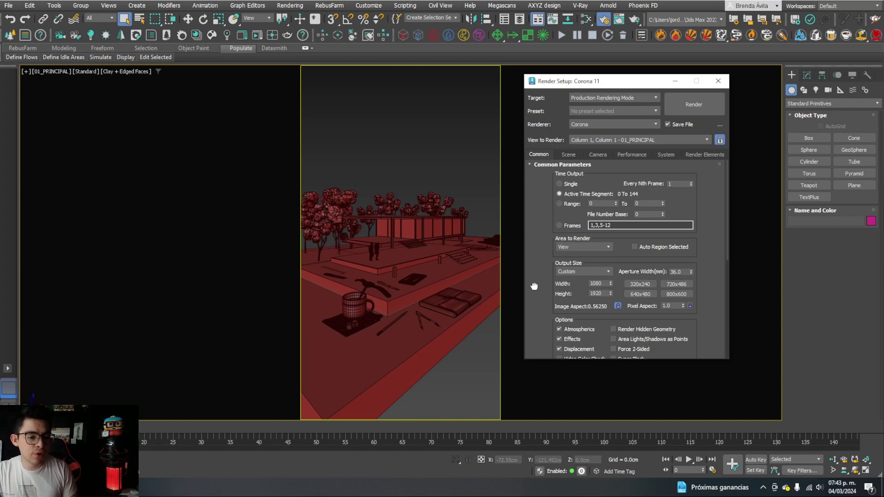
- Set the render output to save as the JPEG file MAQUETA FINAL in the rebusfarm maqueta folder
scroll(535, 287, down, 6)
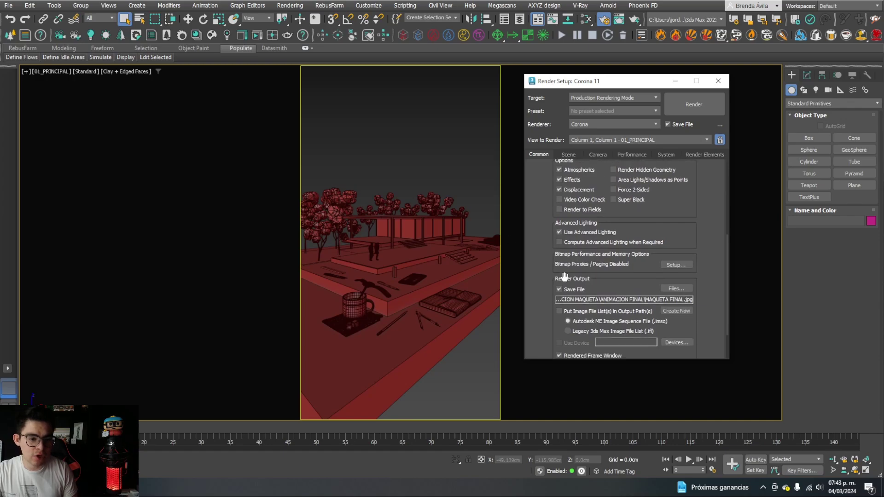
click(560, 289)
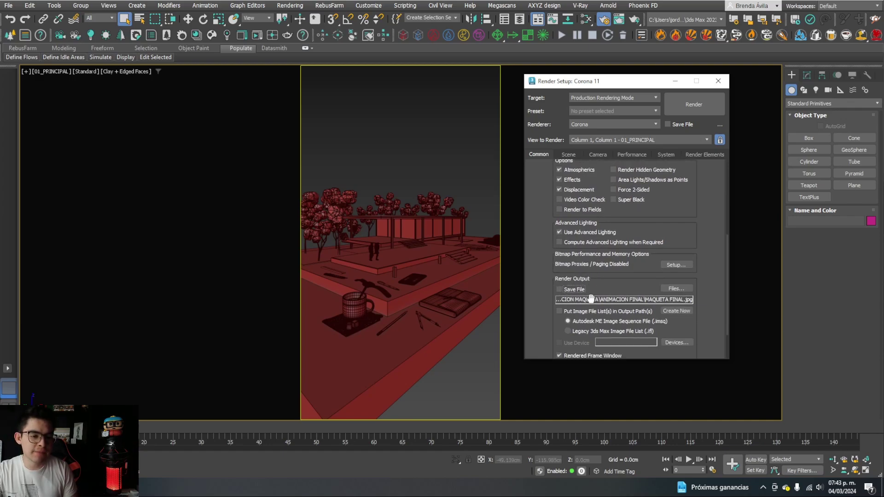
click(676, 289)
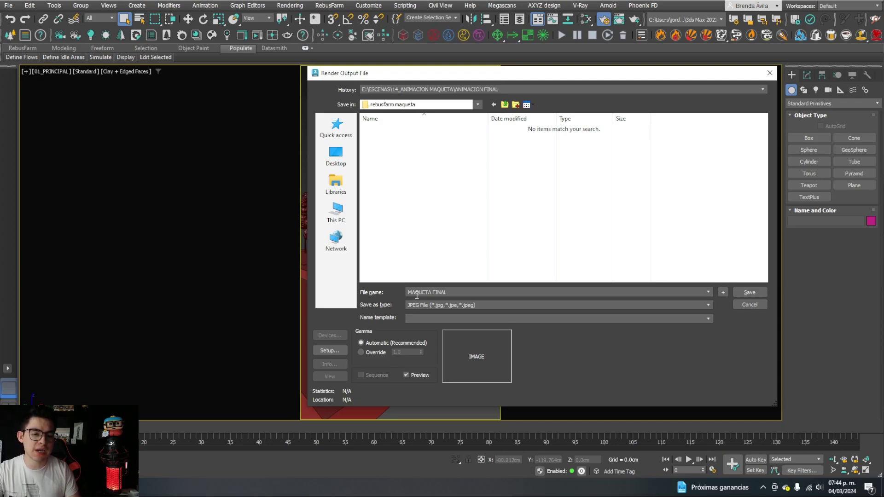
click(749, 293)
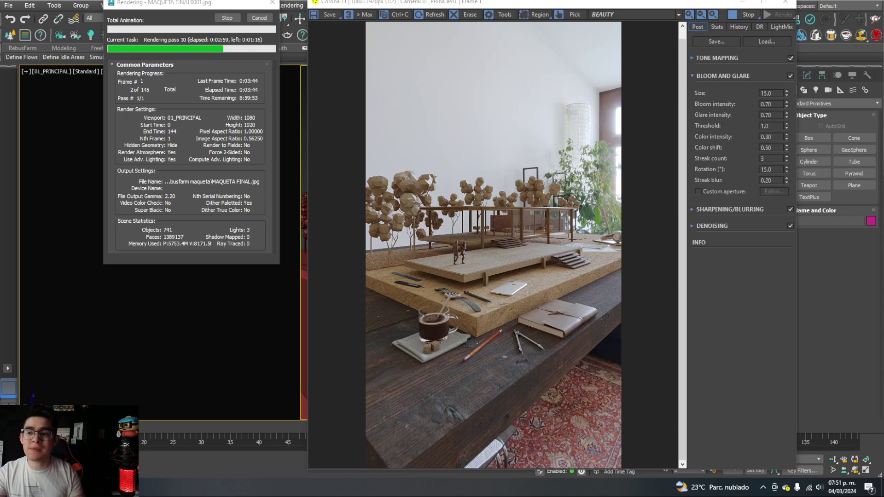
- Check the saved render files in the rebusfarm maqueta folder, and cancel the local animation render
key(alt+Tab)
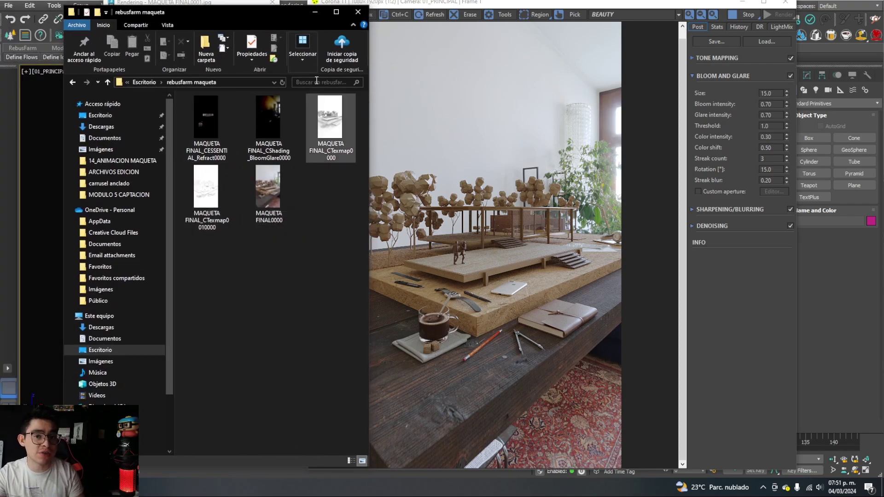
key(alt+Tab)
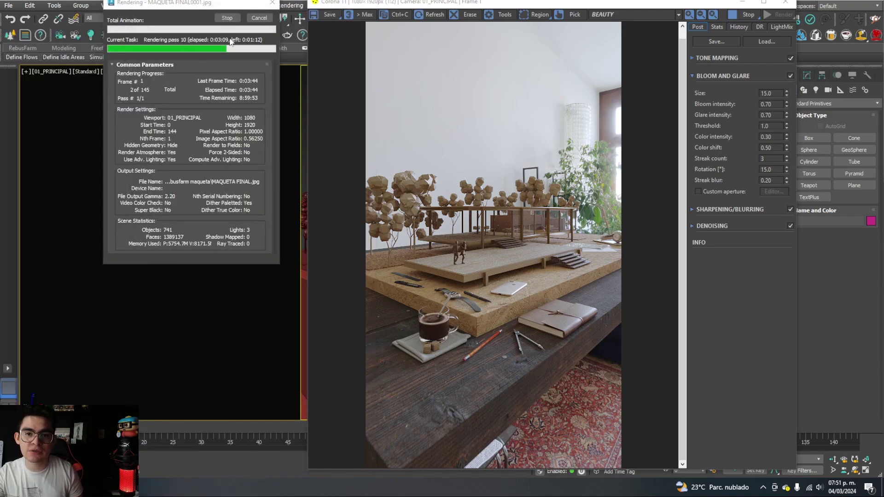
drag(231, 2, 311, 73)
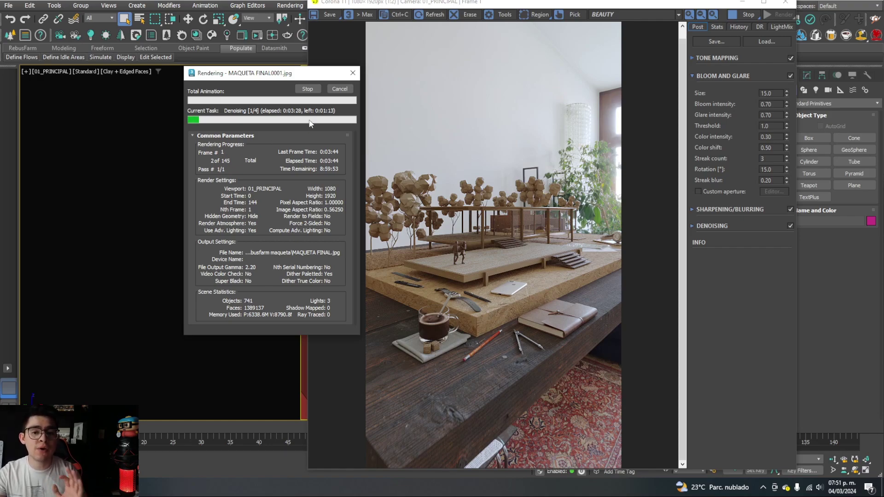
click(340, 89)
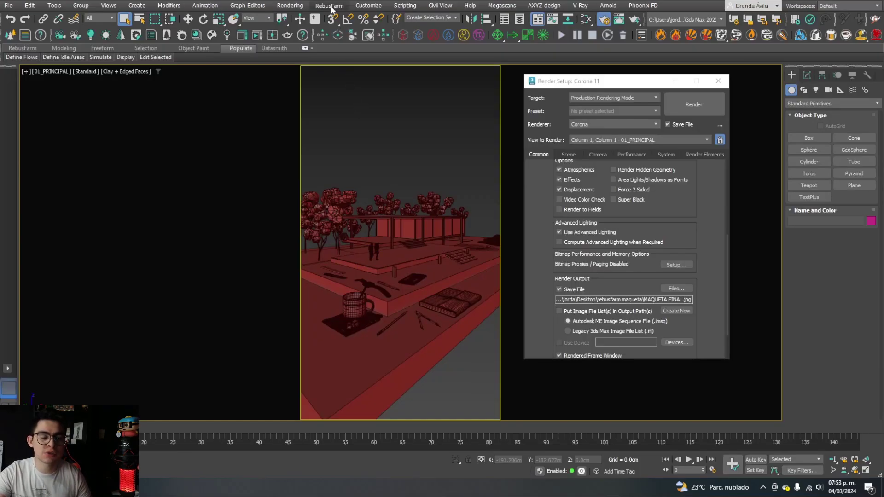
- Switch to the browser and examine RebusFarm's 3ds Max page for the plugin download and supported releases, render engines and plugins
click(326, 7)
click(326, 7)
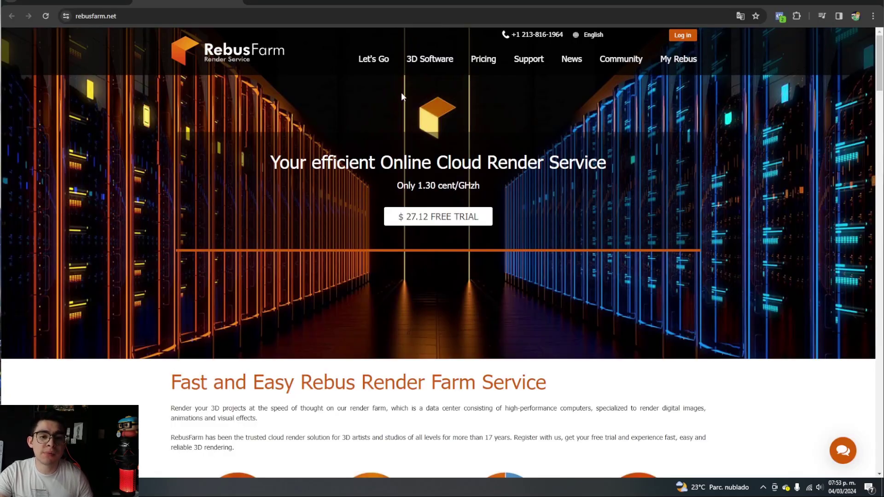
mouse_move(424, 67)
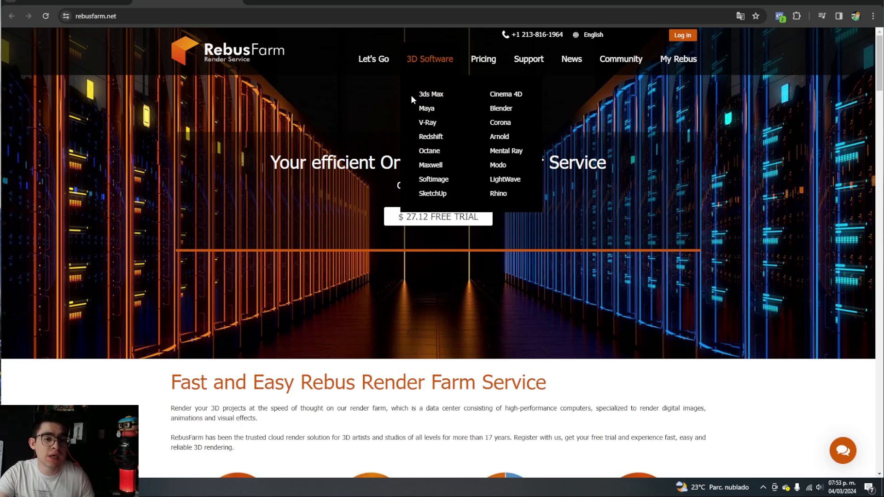
click(433, 95)
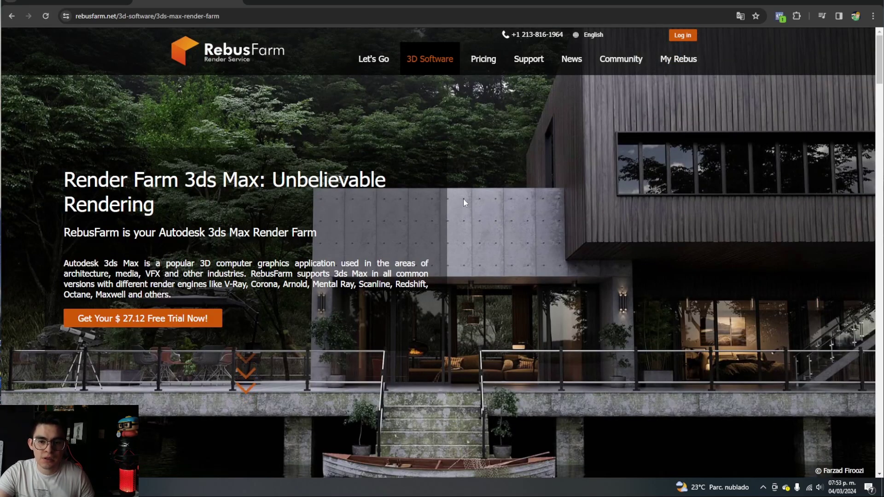
scroll(464, 201, down, 9)
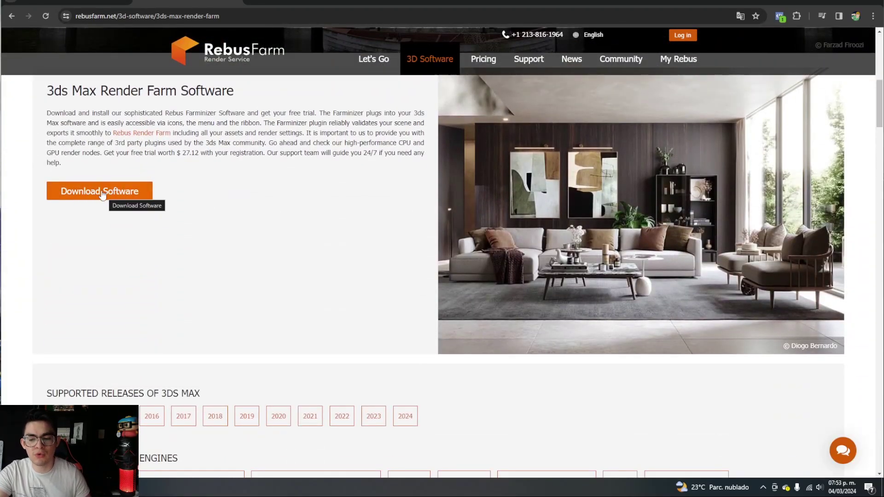
scroll(251, 238, down, 3)
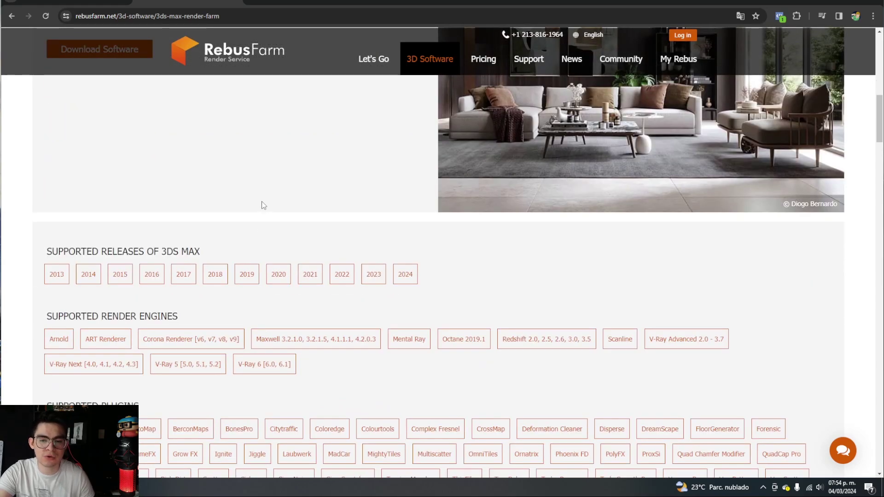
scroll(267, 206, down, 3)
scroll(276, 207, up, 7)
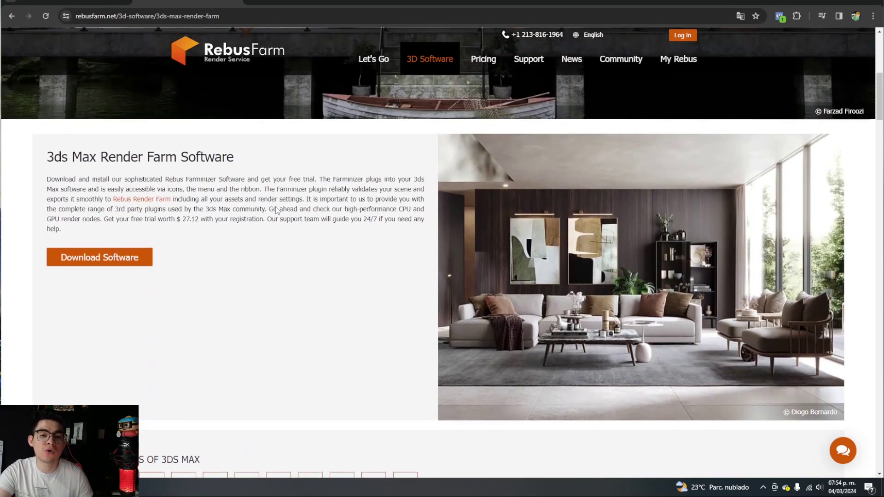
scroll(278, 212, up, 3)
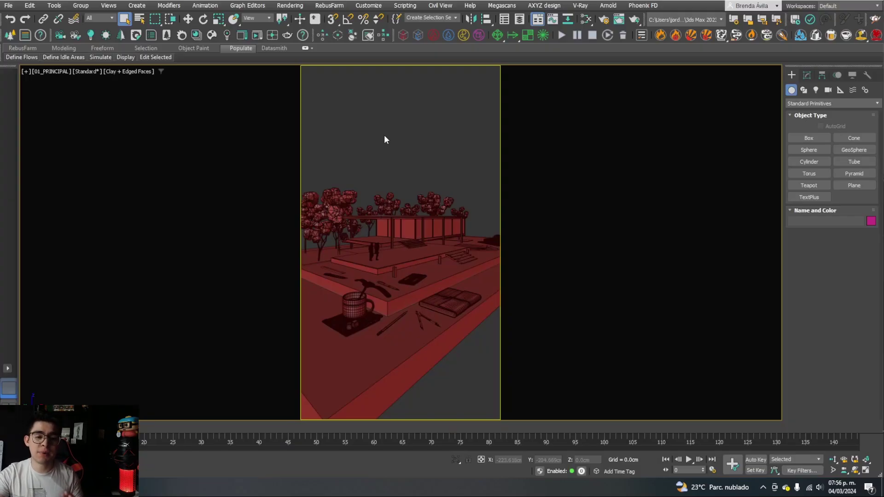
- Switch back to 3ds Max and check the time output, resolution and save path in the common render settings
key(F10)
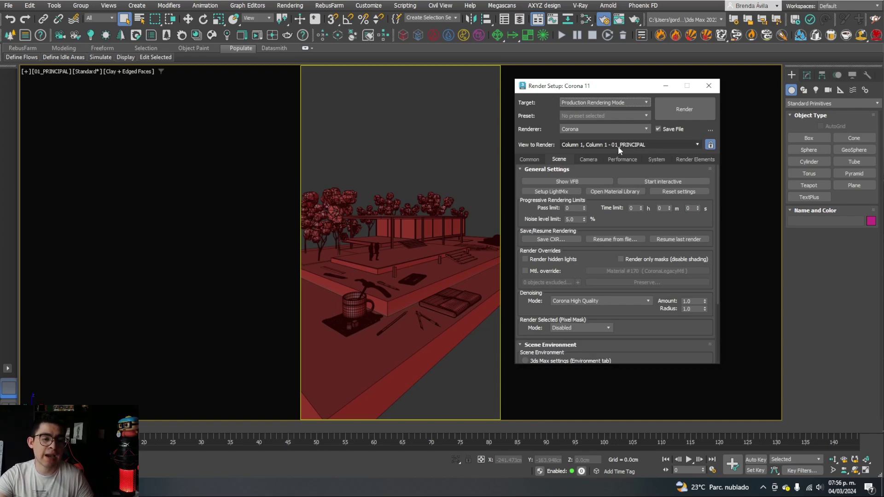
click(529, 160)
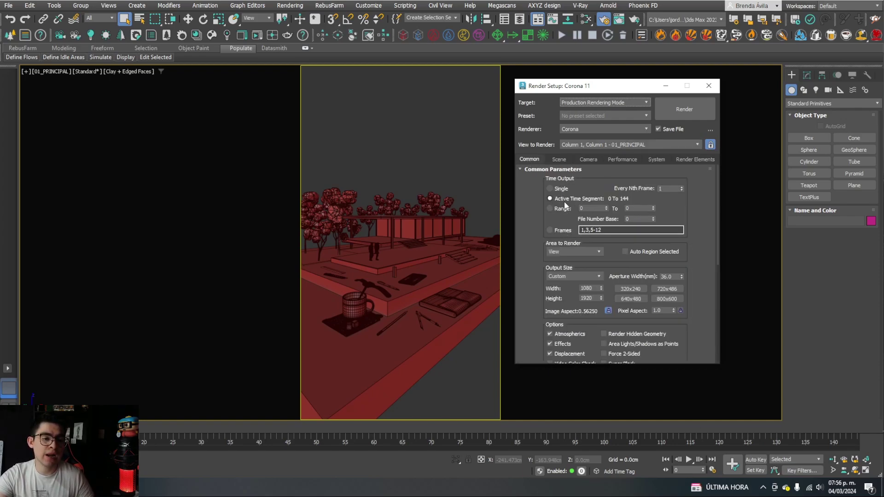
scroll(541, 292, down, 5)
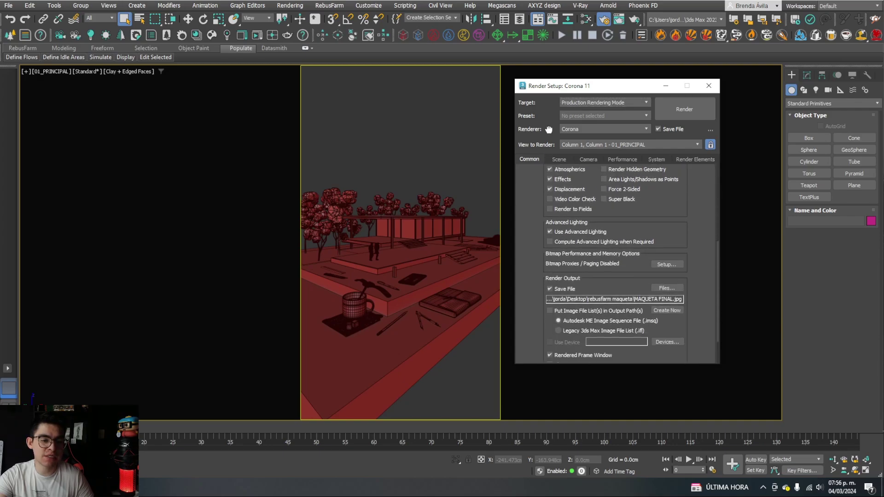
scroll(537, 210, up, 4)
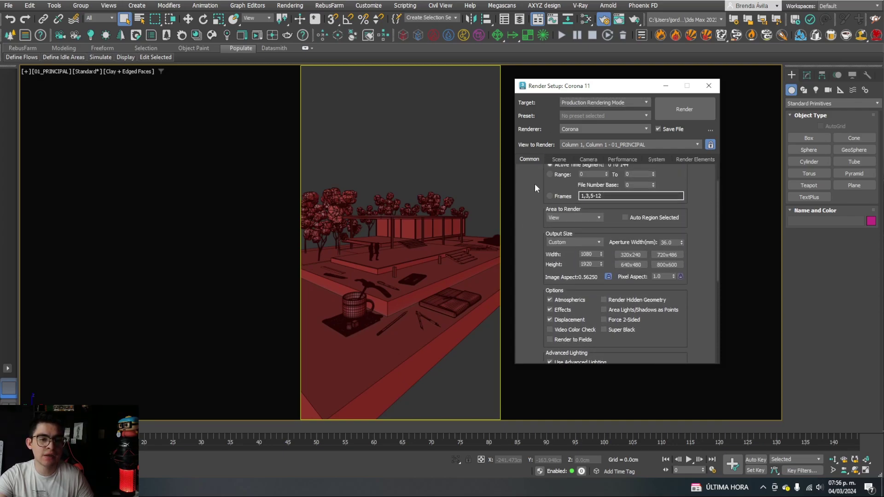
scroll(537, 187, up, 2)
- Run RebusFarm's RenderNow command to validate the scene for the farm
click(329, 6)
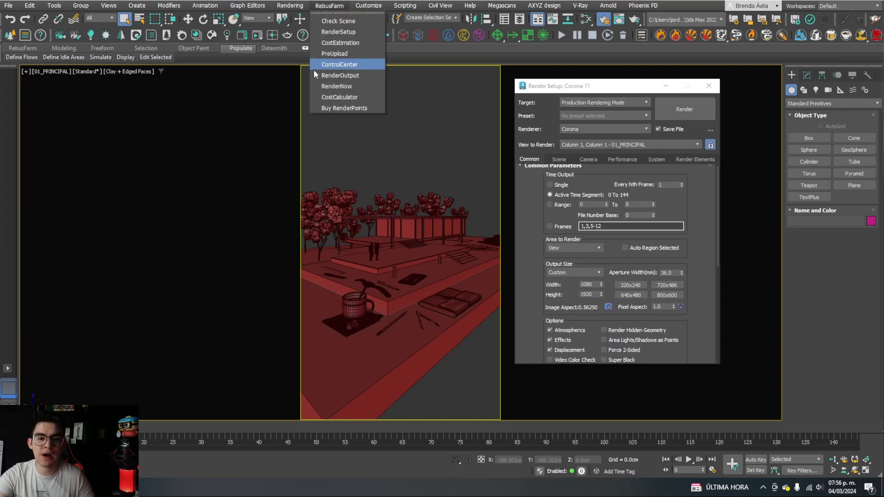
click(325, 86)
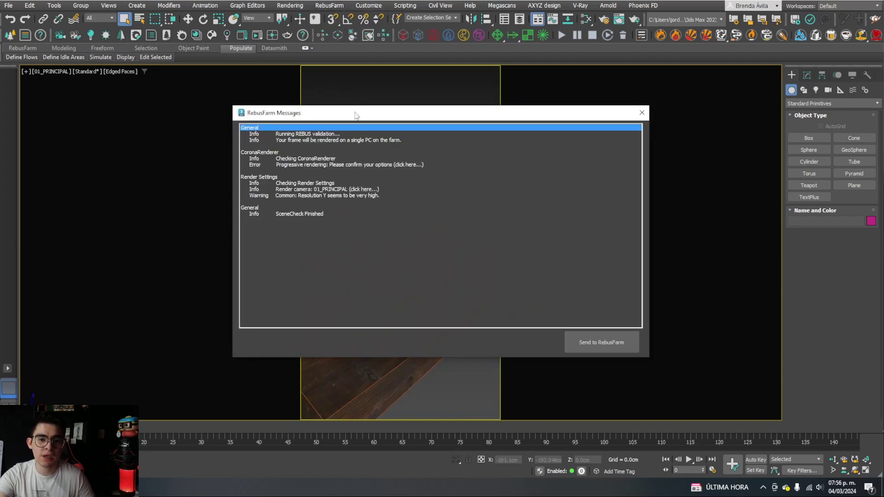
drag(355, 115, 365, 124)
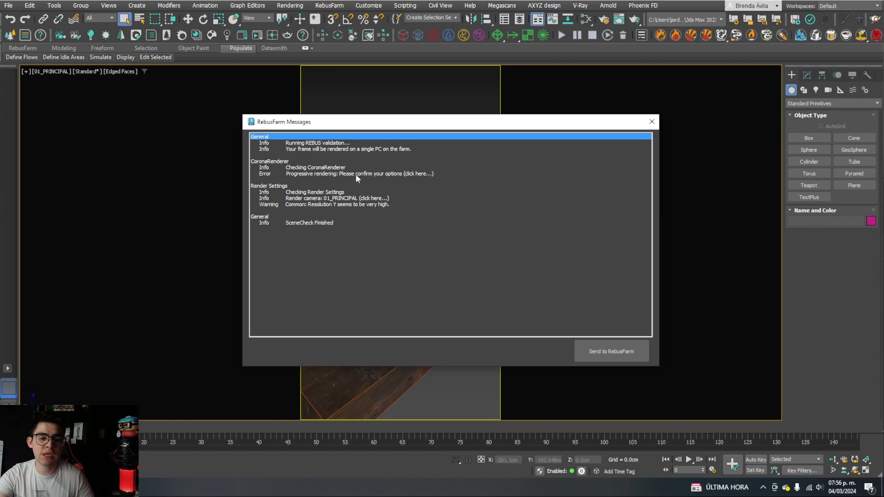
- Resolve the Corona progressive rendering error by setting the pass limit to 100 for the farm job
click(415, 173)
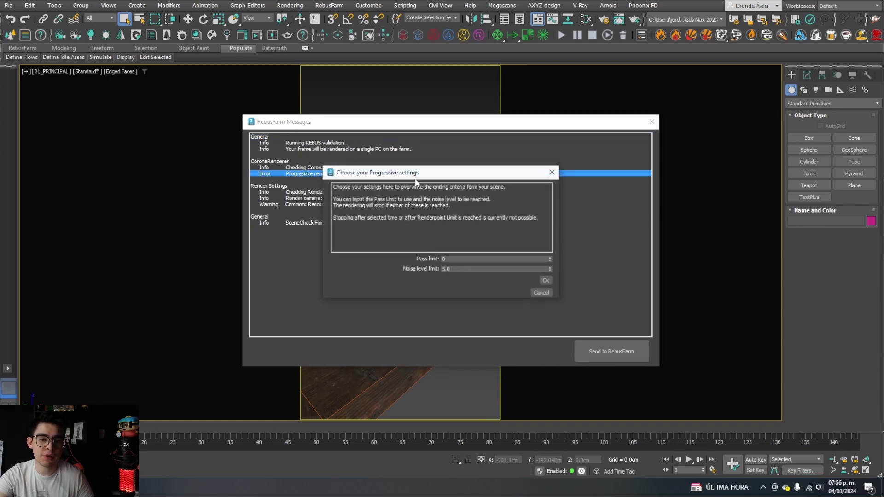
double_click(456, 261)
text(100)
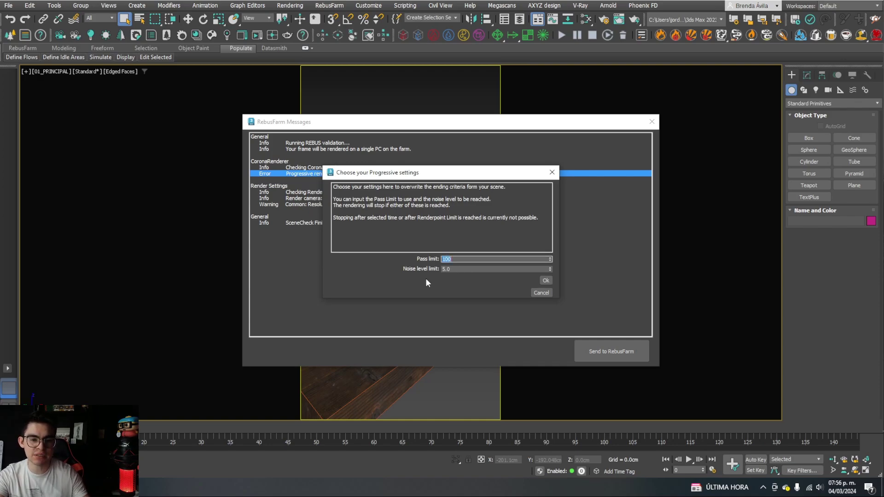
click(546, 281)
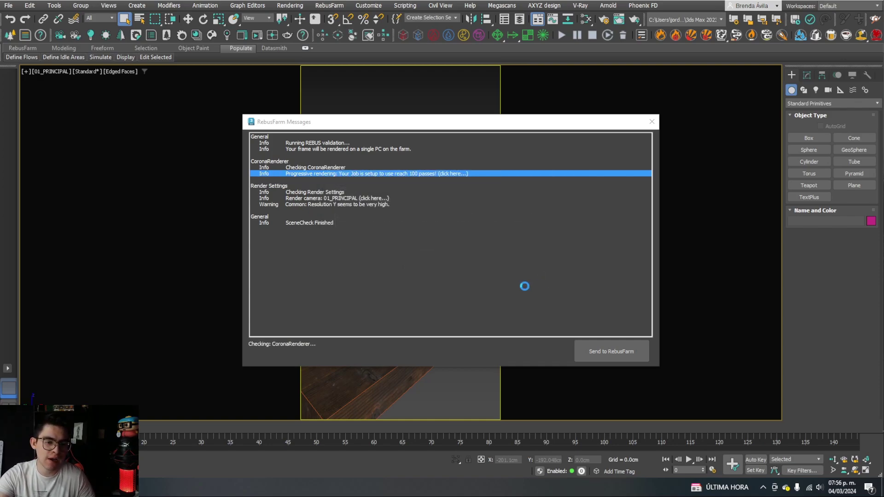
- Confirm 01_PRINCIPAL as the render camera and send the job to RebusFarm
click(366, 199)
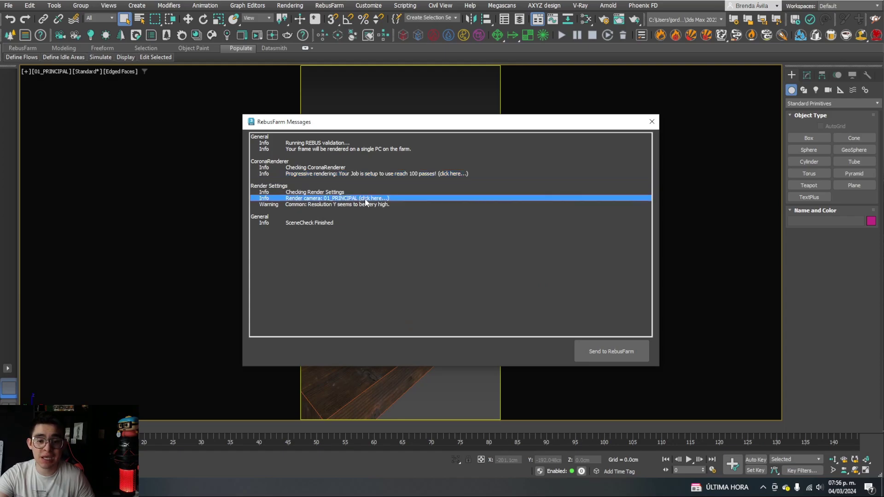
click(458, 231)
click(424, 237)
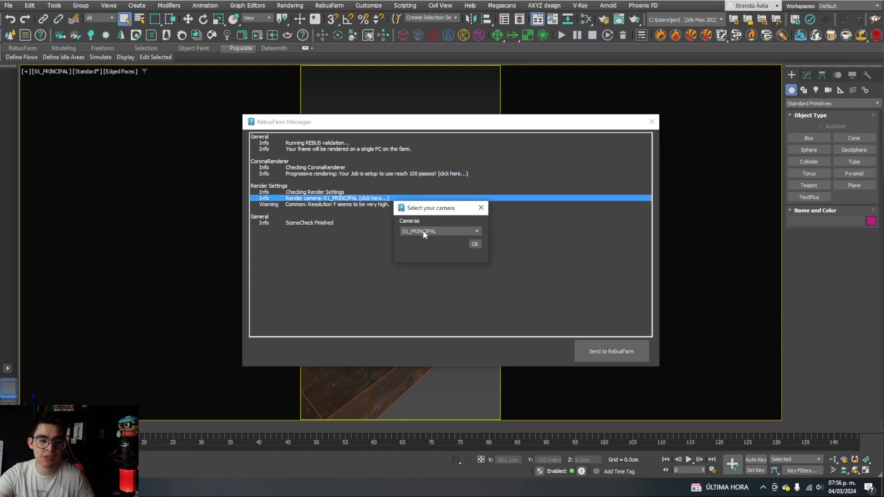
click(476, 245)
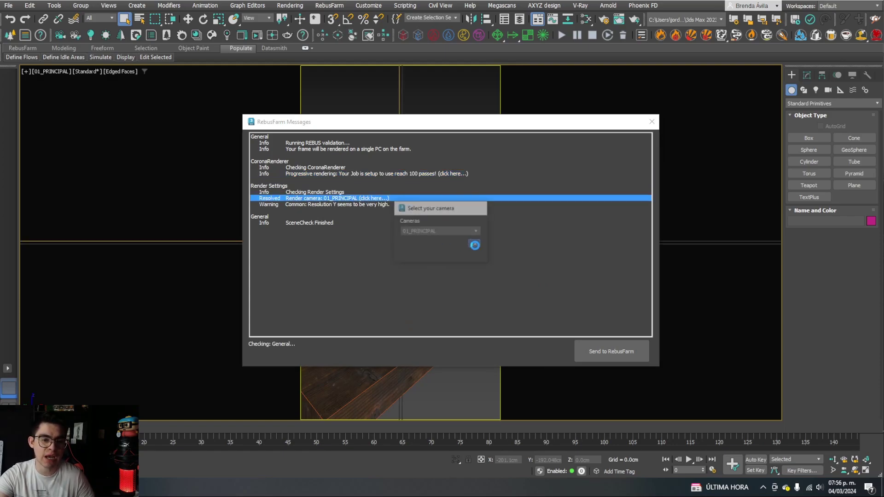
click(584, 350)
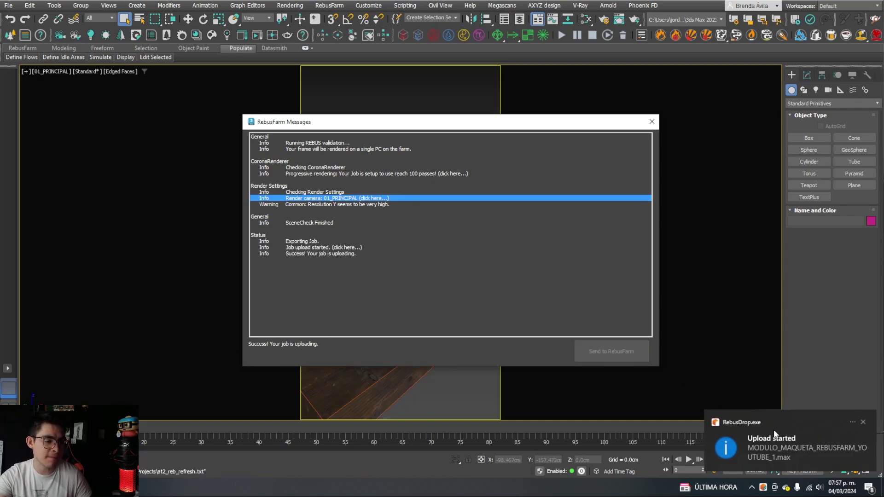
- Check the upload status of the MODULO_MAQUETA_REBUSFARM render jobs in the RebusDrop background app
mouse_move(763, 490)
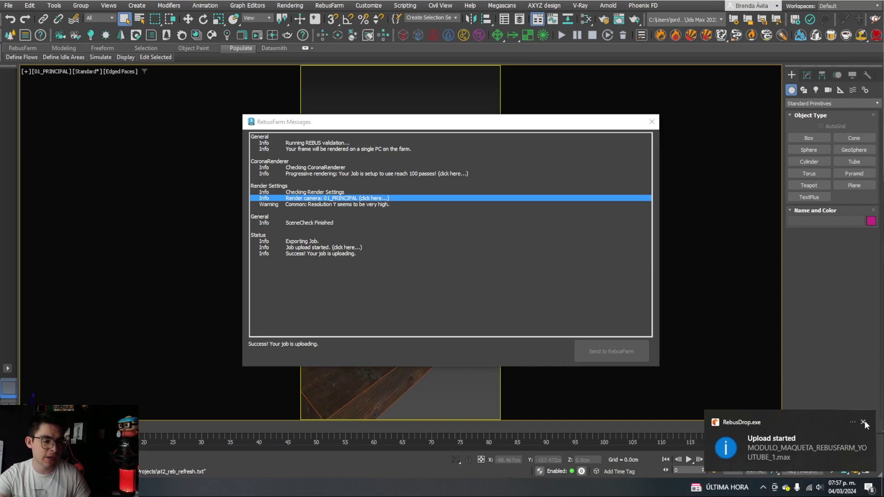
click(764, 488)
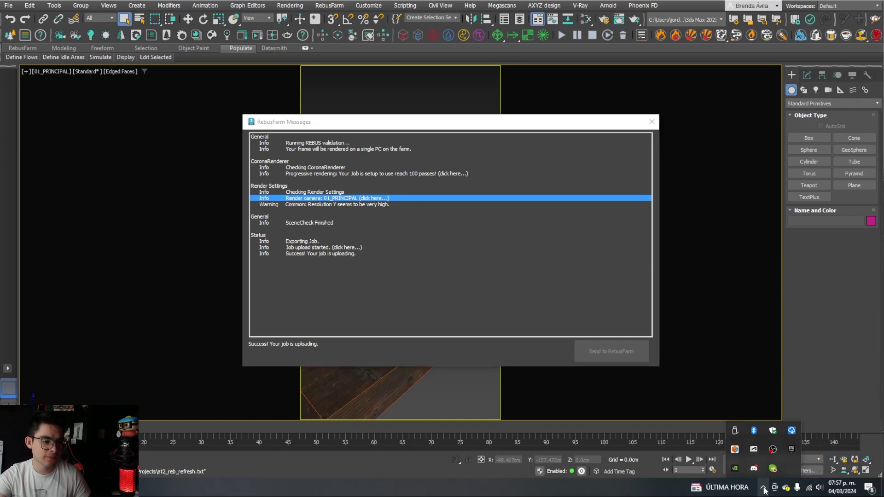
right_click(736, 450)
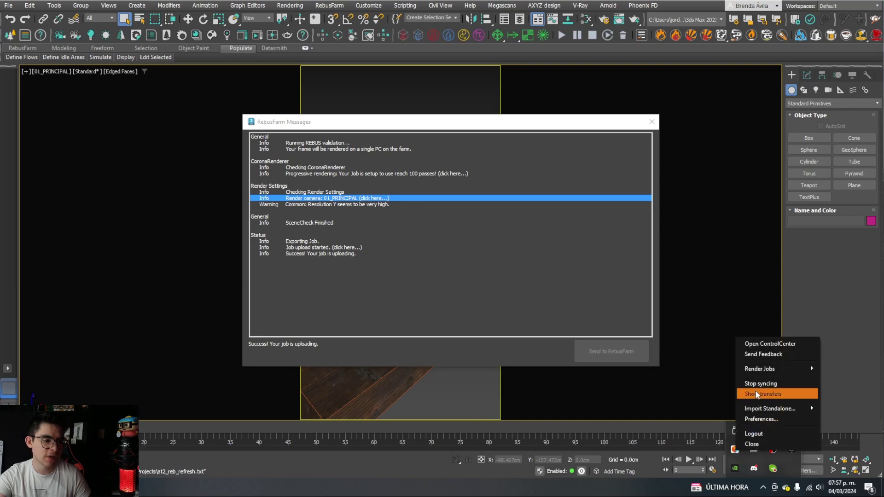
mouse_move(756, 371)
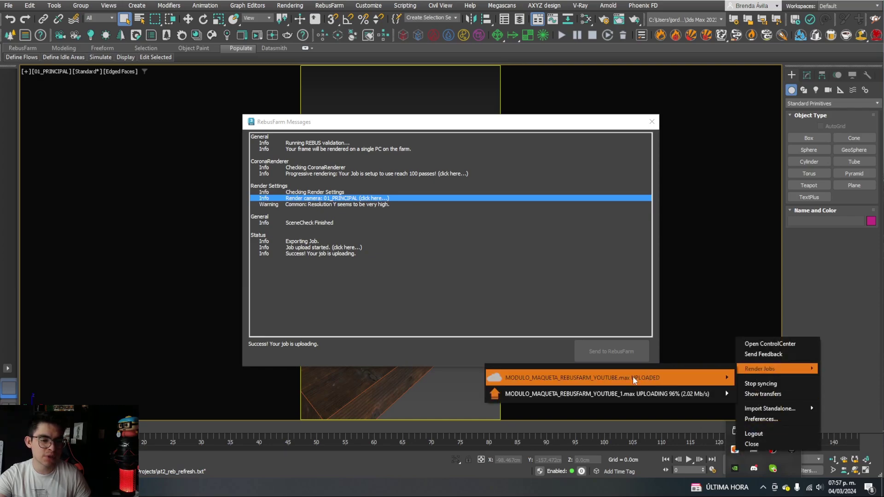
mouse_move(637, 380)
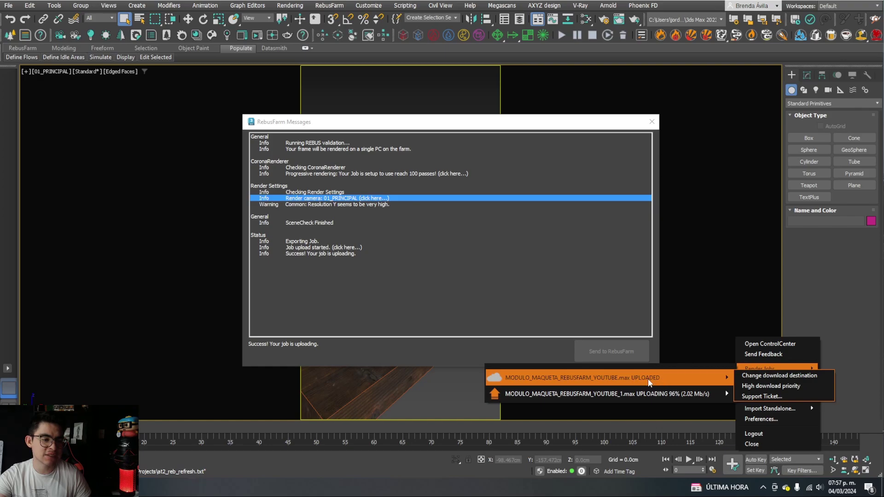
click(401, 85)
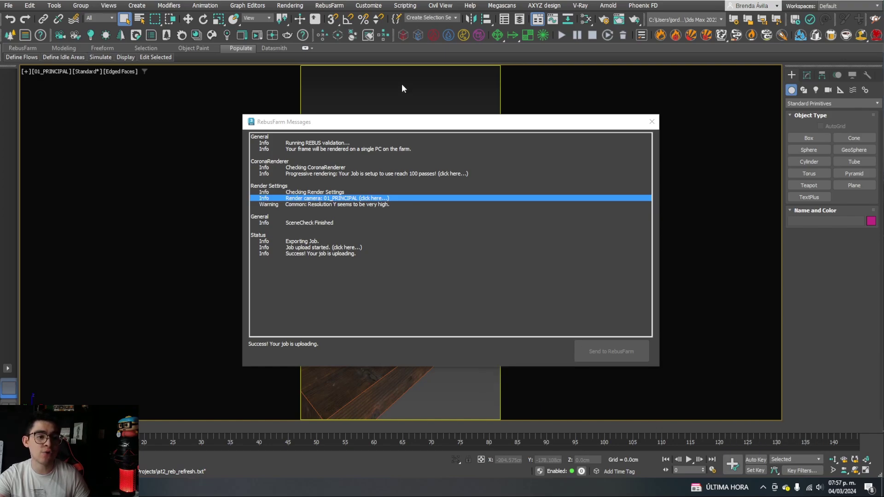
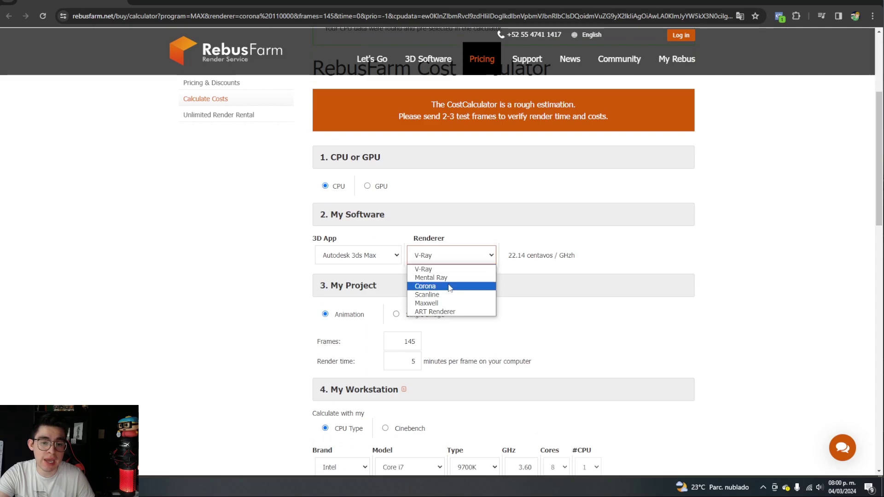
- In RebusFarm's cost calculator, choose Corona as the renderer and set the render time to 4 minutes per frame
click(449, 286)
scroll(336, 278, down, 1)
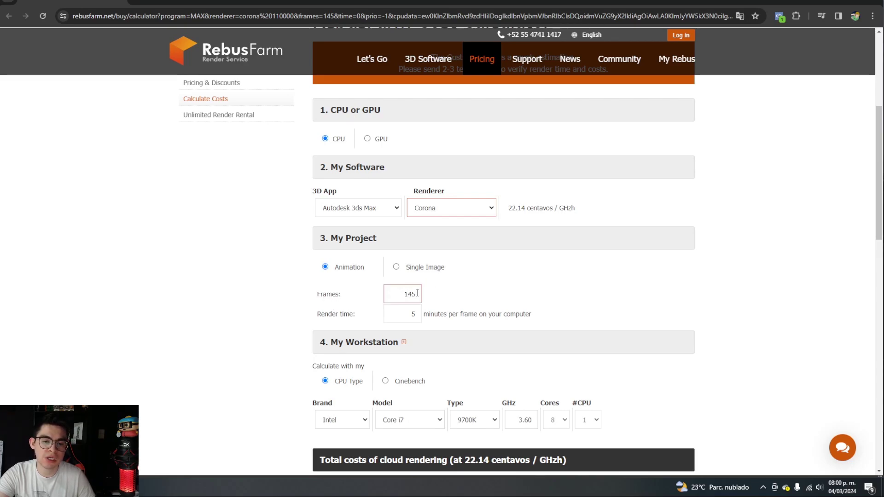
double_click(412, 314)
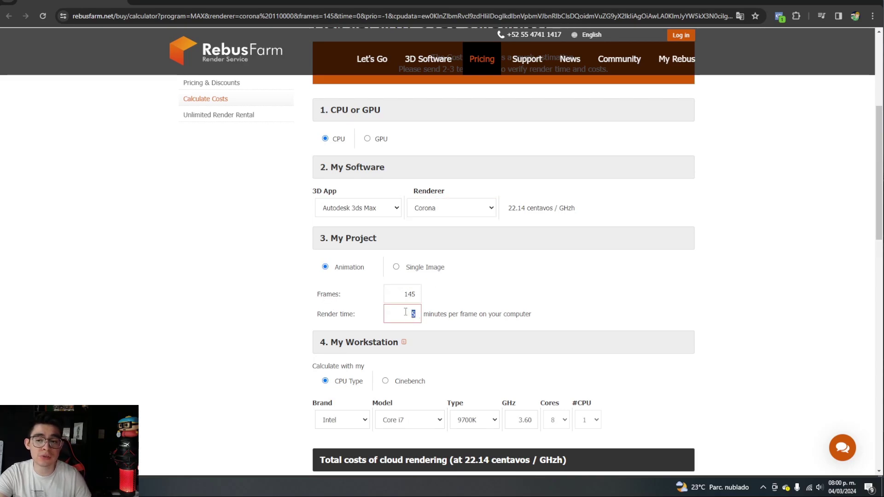
text(4)
click(450, 299)
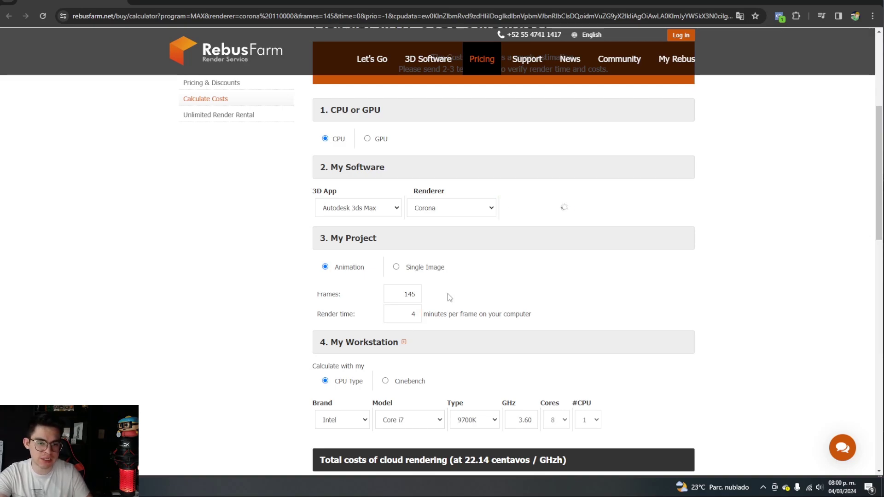
- Examine the workstation specifications, total cloud rendering cost and estimated render times in the cost calculator
scroll(451, 303, down, 2)
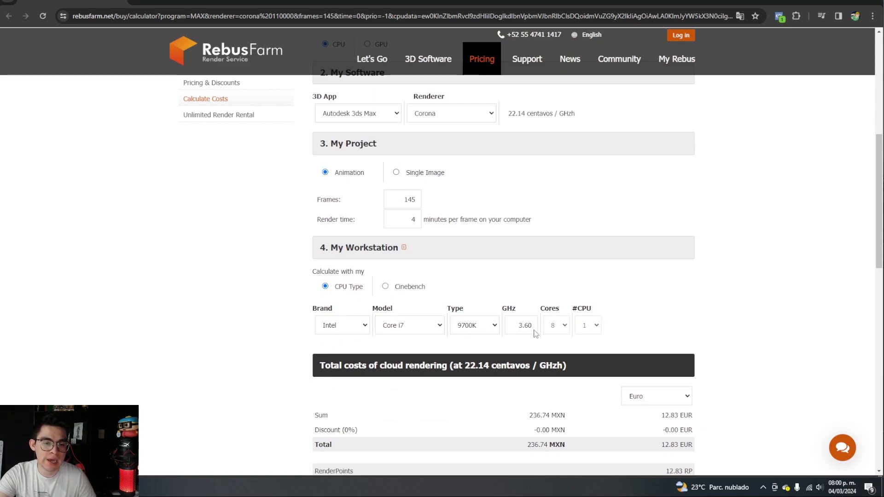
scroll(620, 326, down, 1)
scroll(620, 327, down, 1)
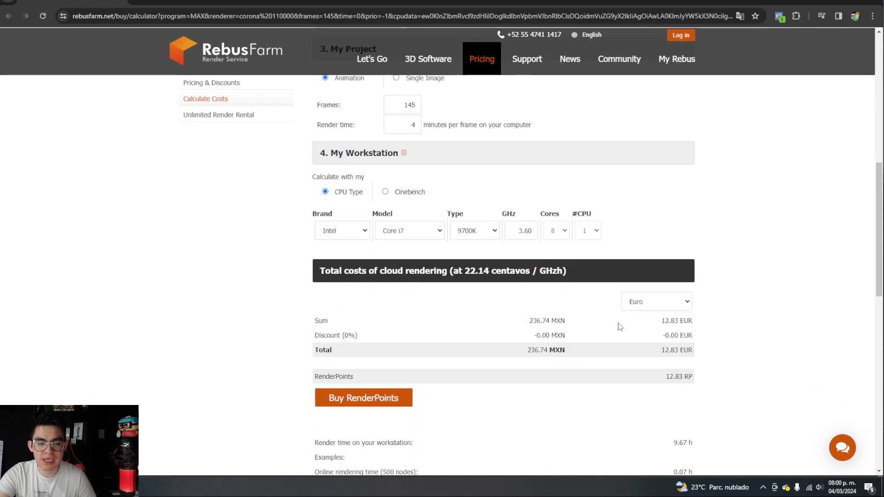
scroll(620, 326, down, 1)
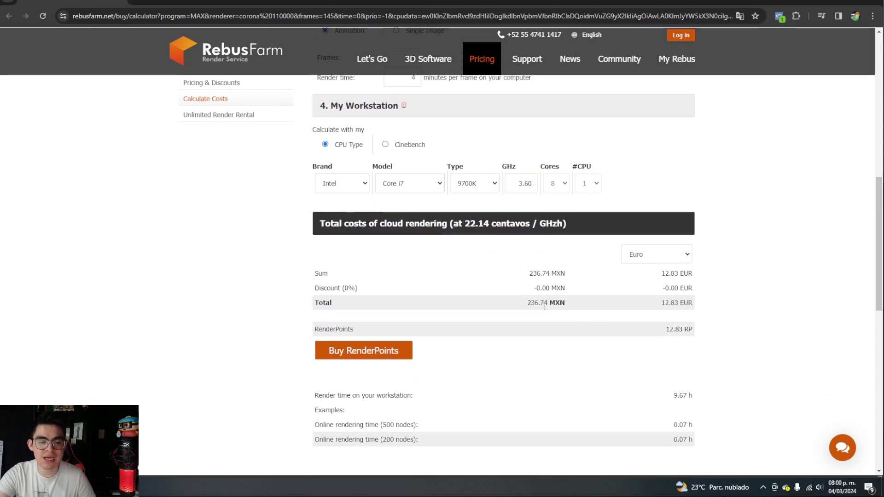
scroll(663, 292, down, 1)
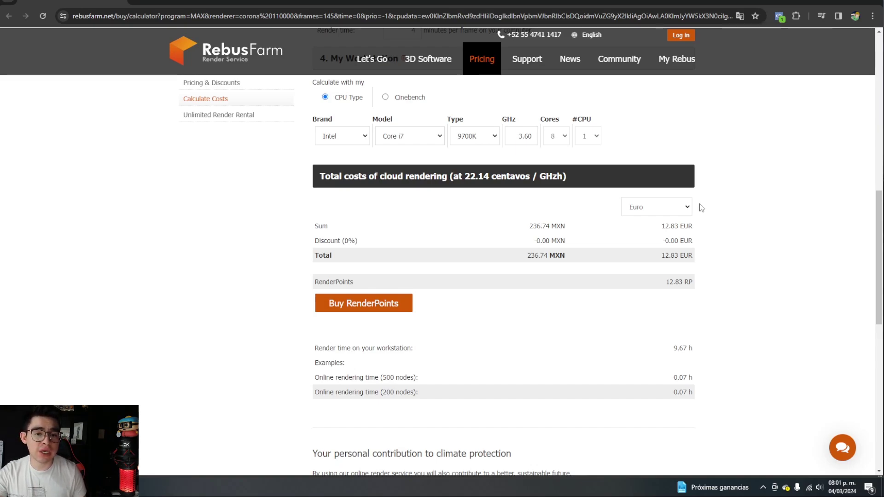
scroll(693, 207, up, 4)
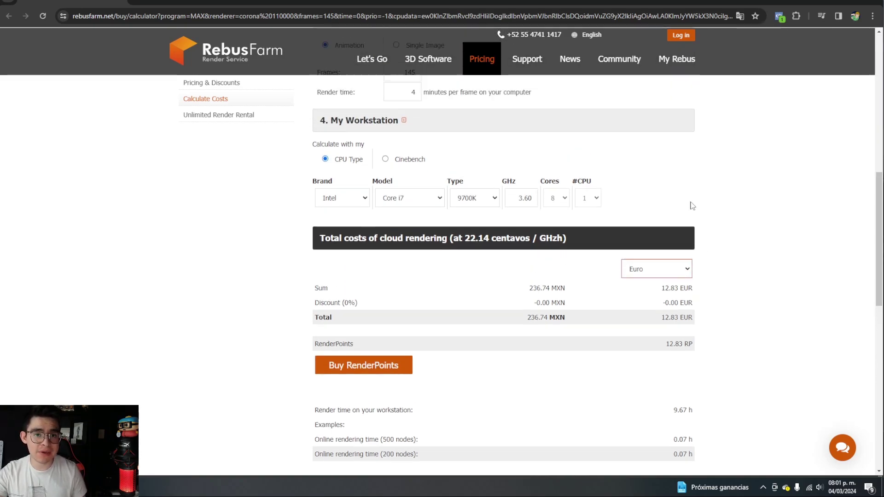
scroll(694, 205, up, 5)
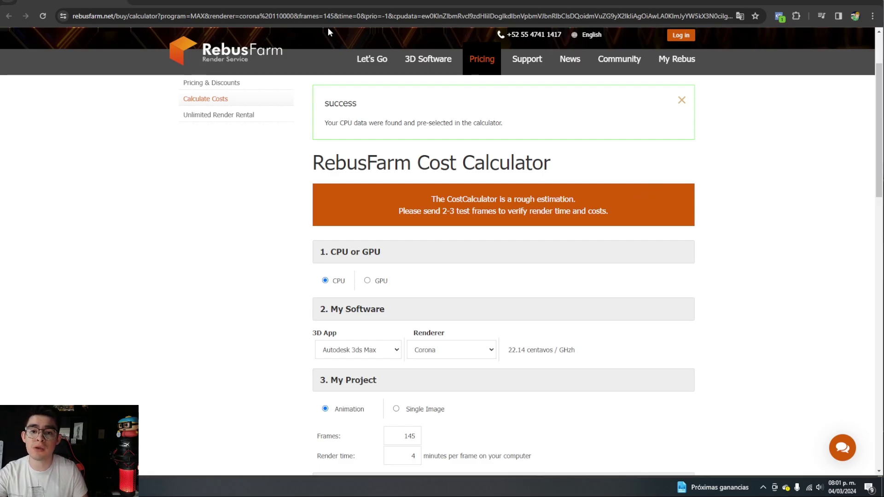
- Switch to File Explorer, widen the rebusfarm maqueta folder window to check its contents, and minimize it
key(alt+Tab)
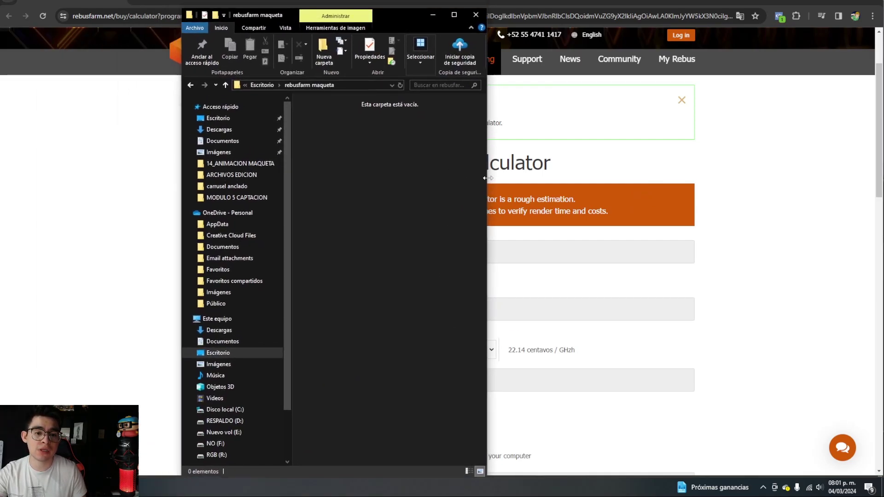
drag(487, 178, 666, 162)
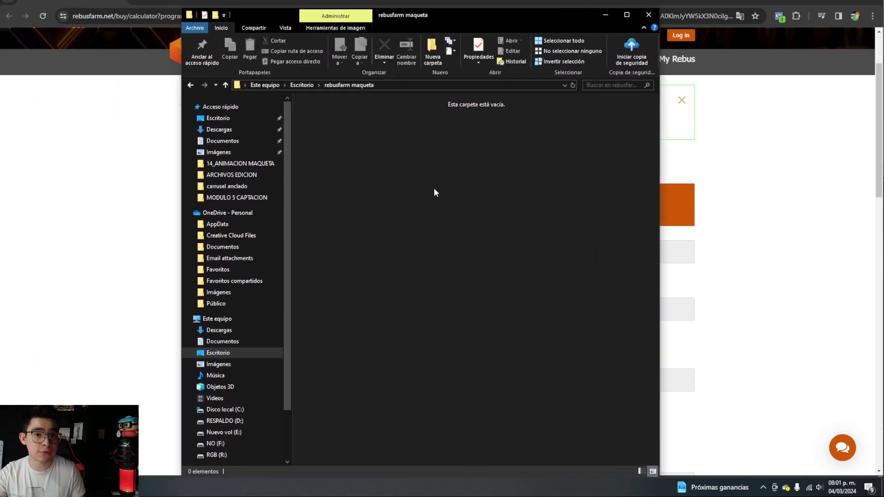
click(606, 15)
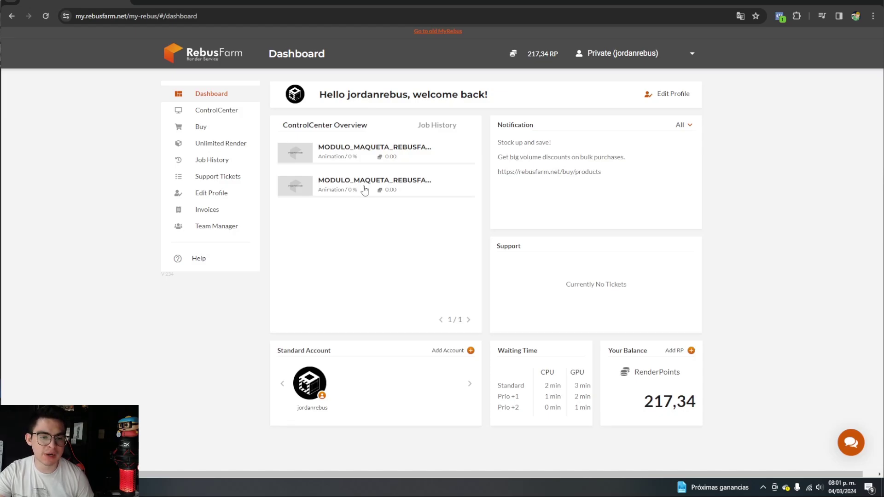
- Open the ControlCenter in My Rebus, start rendering MODULO_MAQUETA_REBUSFARM_YOUTUBE_1.max, and review the cost estimate in the calculator
click(224, 118)
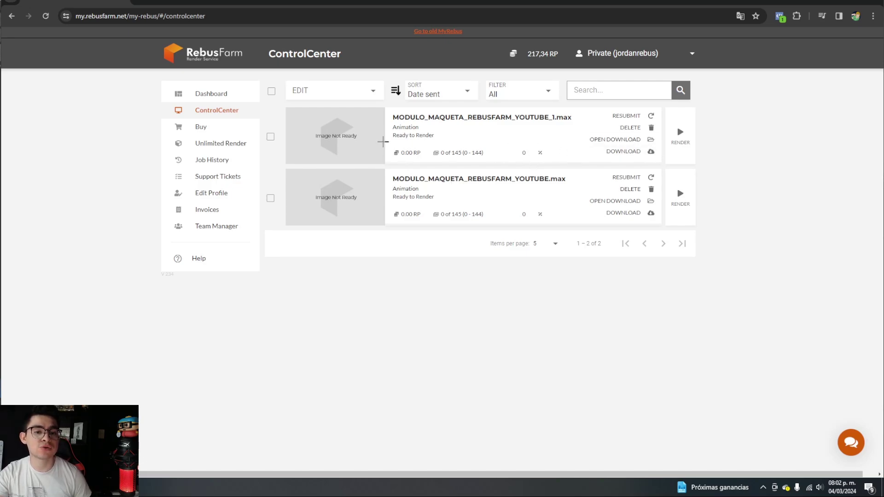
click(680, 135)
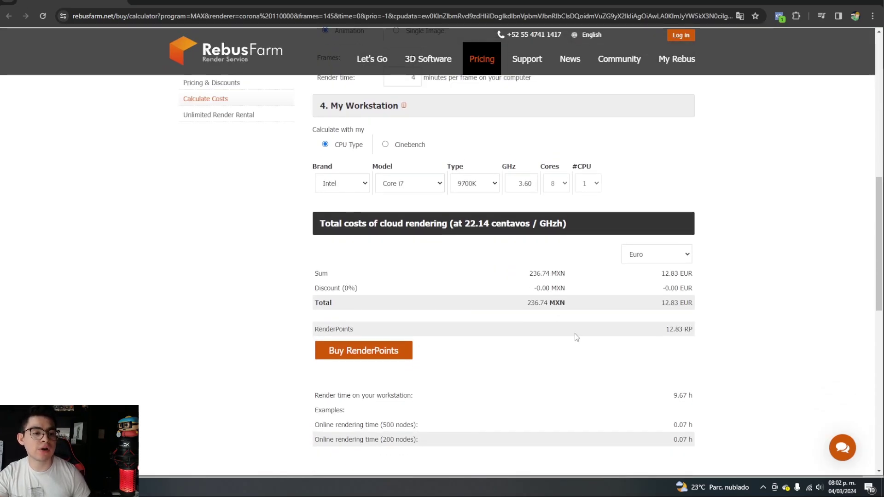
scroll(672, 338, down, 1)
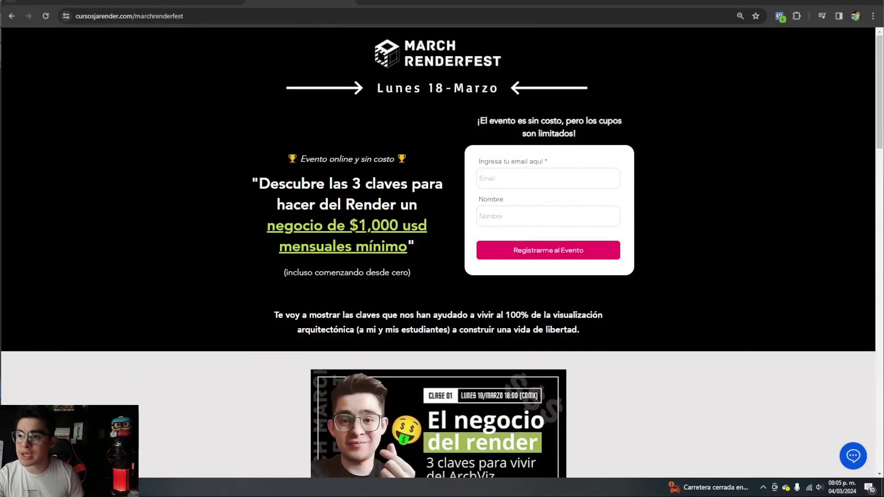
- Switch to File Explorer to inspect the frames and render elements downloading into the rebusfarm maqueta folder, and minimize it
key(alt+Tab)
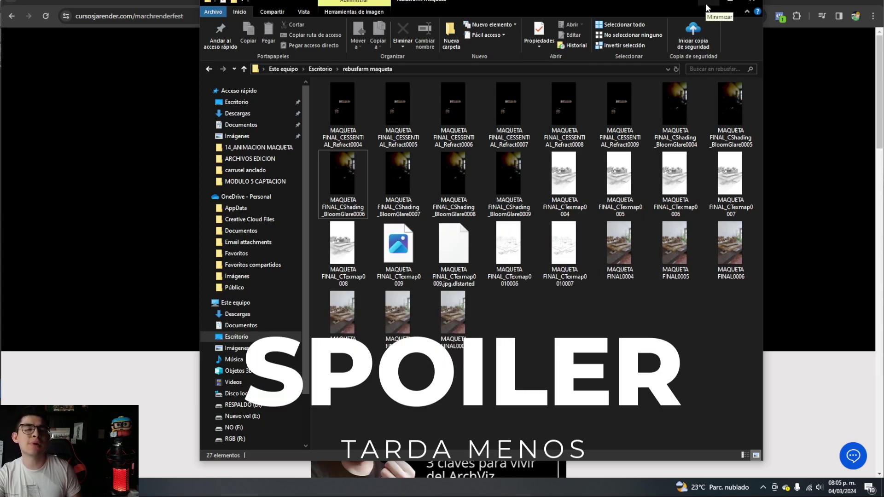
drag(676, 5, 668, 18)
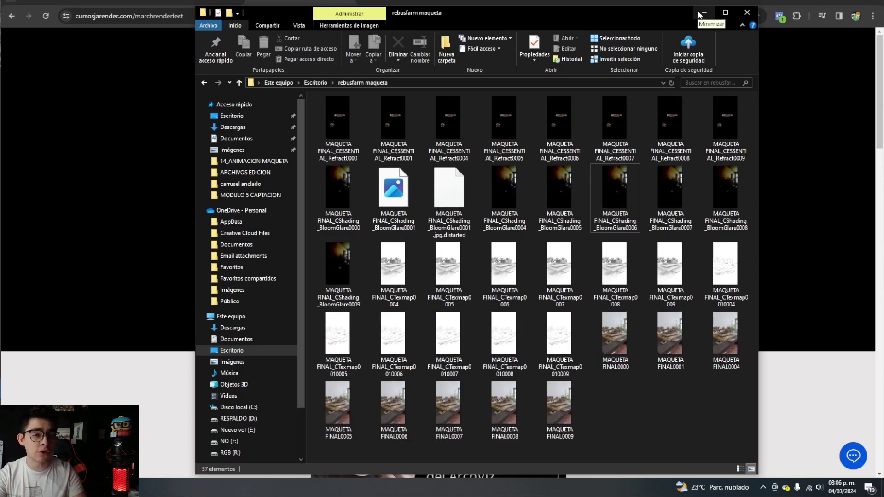
click(701, 12)
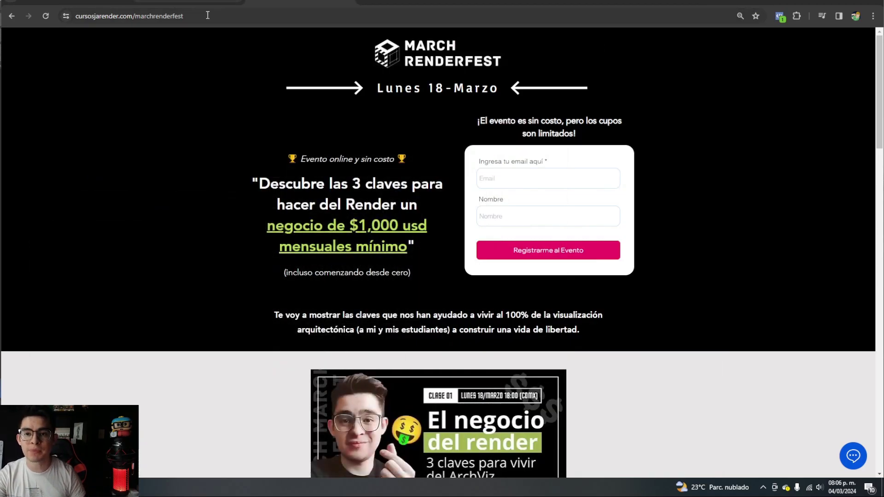
- Return to the ControlCenter to check the job's progress against the system clock, and view the downloaded frames in the rebusfarm maqueta folder
click(60, 2)
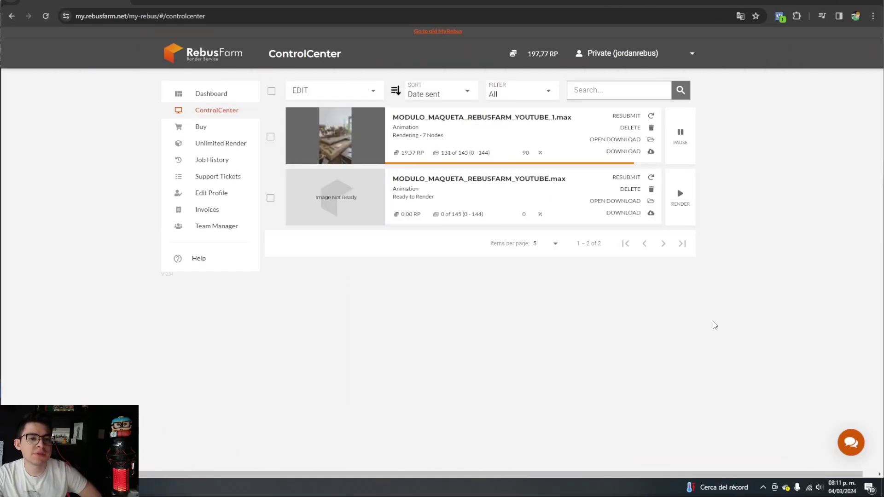
click(842, 488)
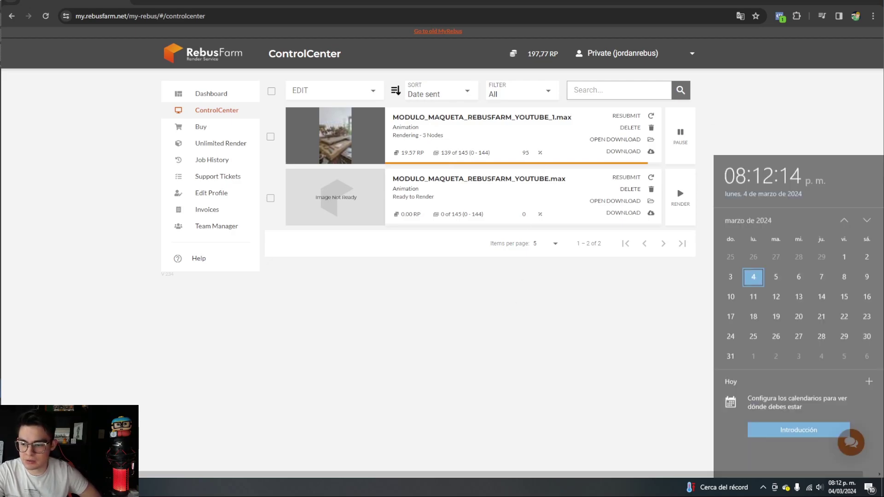
key(alt+Tab)
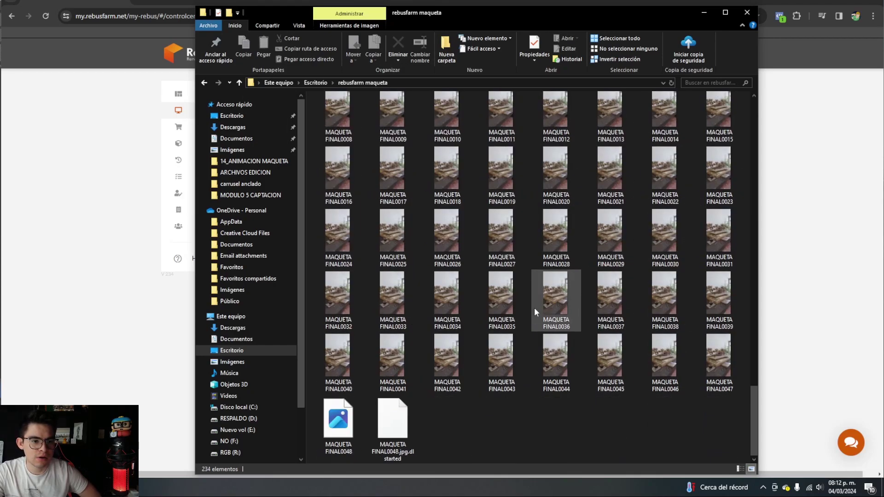
- Open the downloaded frame MAQUETA FINAL0008.jpg and page forward through the sequence to MAQUETA FINAL0059.jpg to preview the camera movement
scroll(563, 309, up, 2)
scroll(562, 310, down, 10)
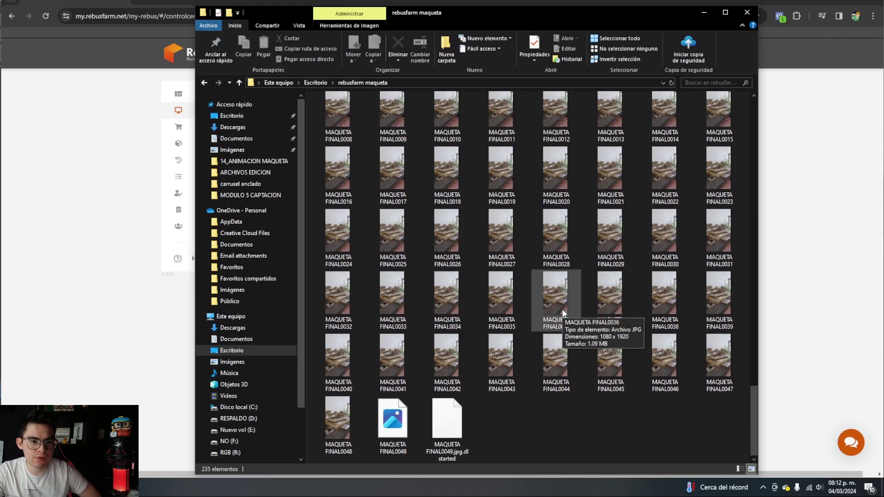
scroll(503, 251, up, 15)
scroll(503, 251, down, 5)
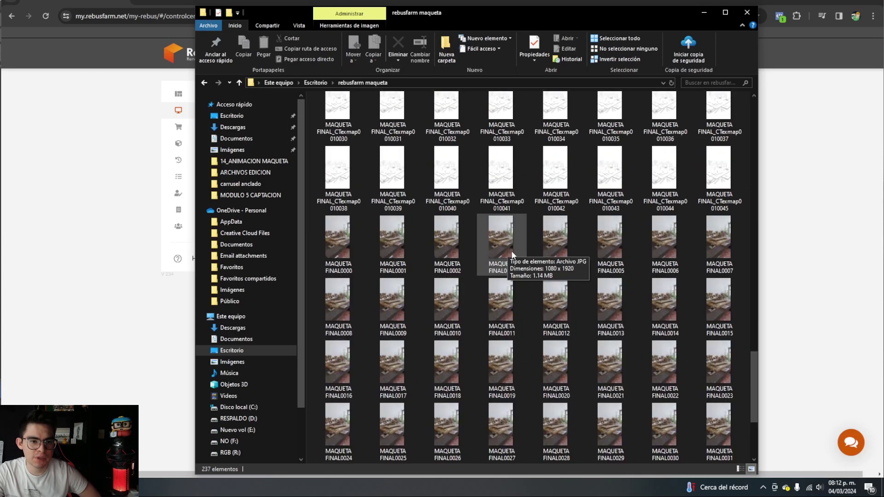
double_click(345, 116)
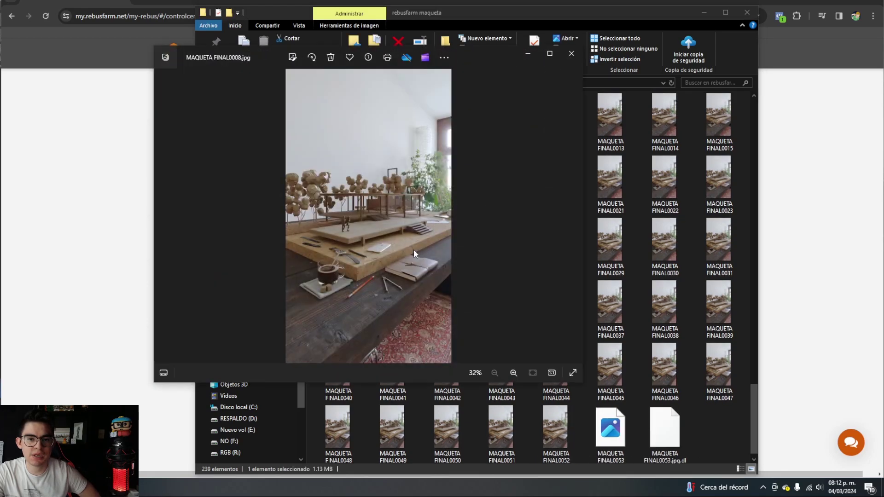
scroll(367, 237, down, 2)
scroll(366, 237, down, 7)
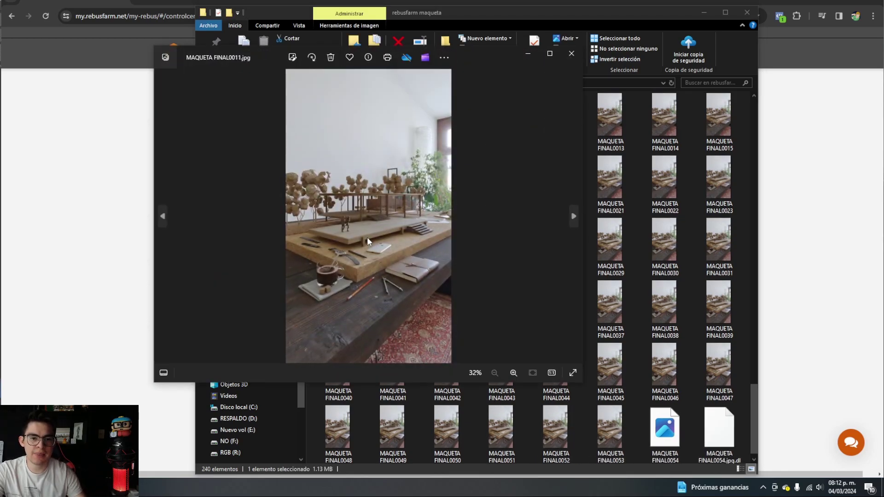
scroll(367, 237, down, 9)
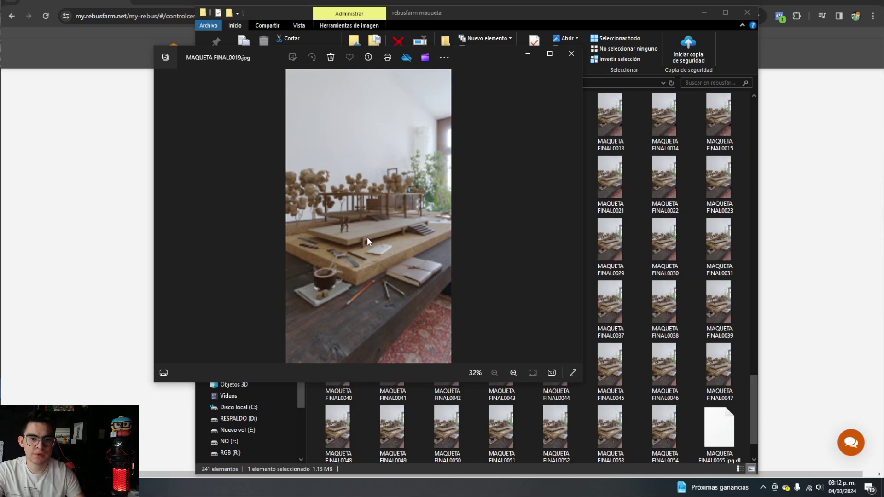
scroll(424, 317, down, 10)
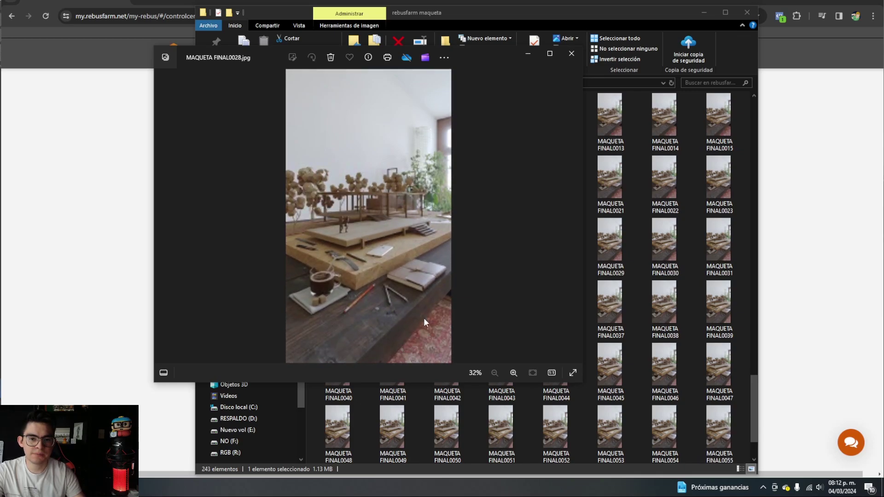
scroll(423, 317, down, 12)
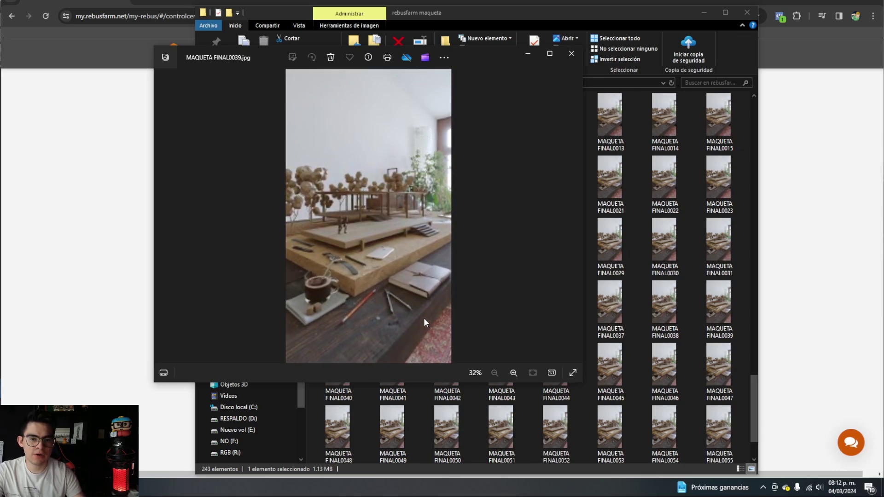
scroll(424, 318, down, 11)
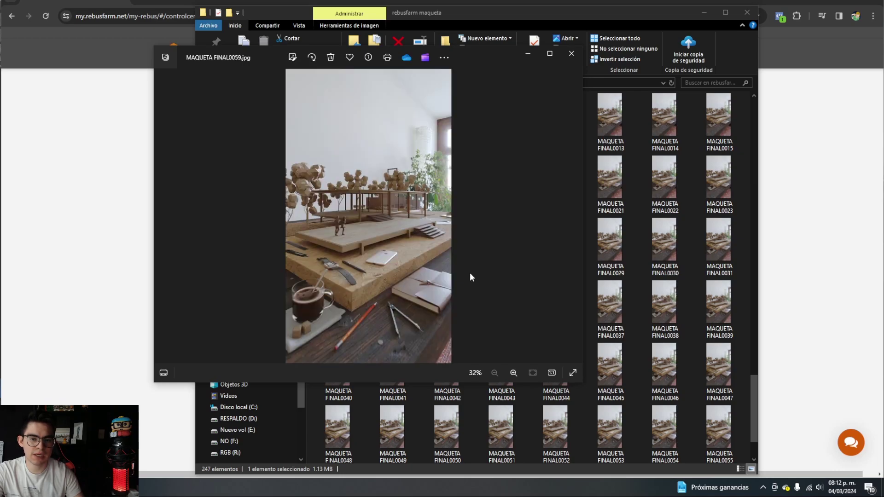
- Close the image preview and minimize the rebusfarm maqueta folder to check the render job's progress in the ControlCenter
click(572, 54)
scroll(539, 255, down, 1)
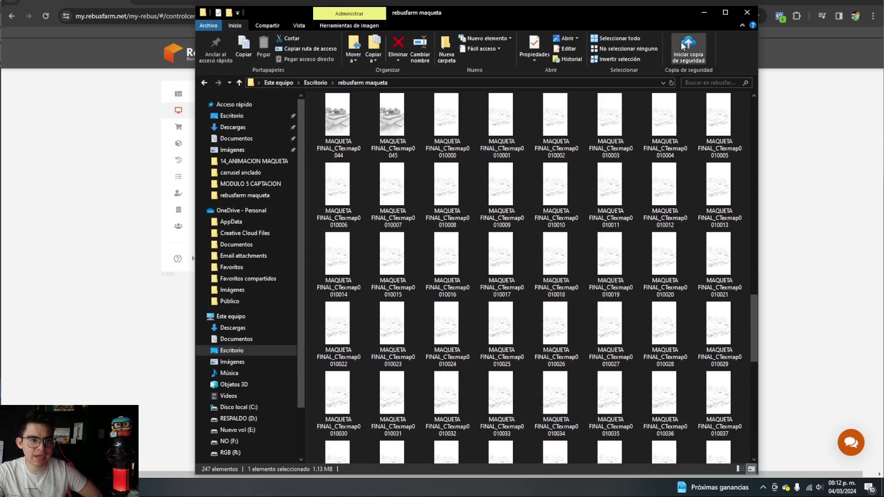
click(703, 13)
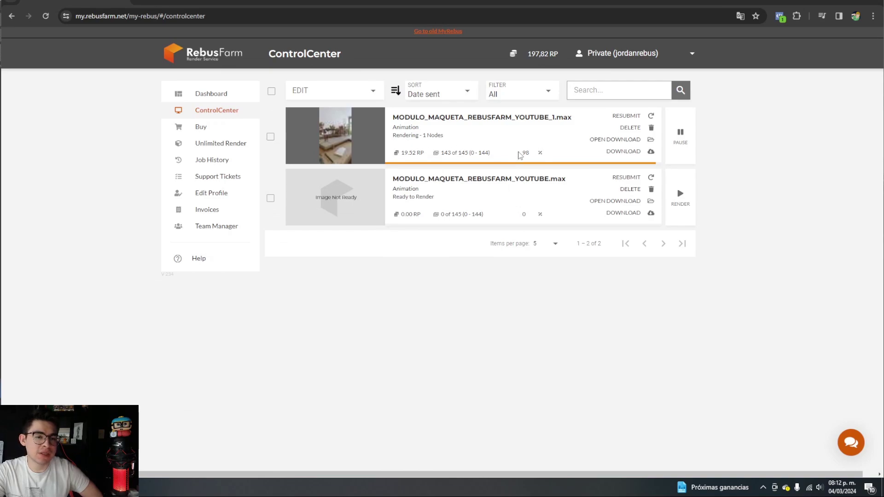